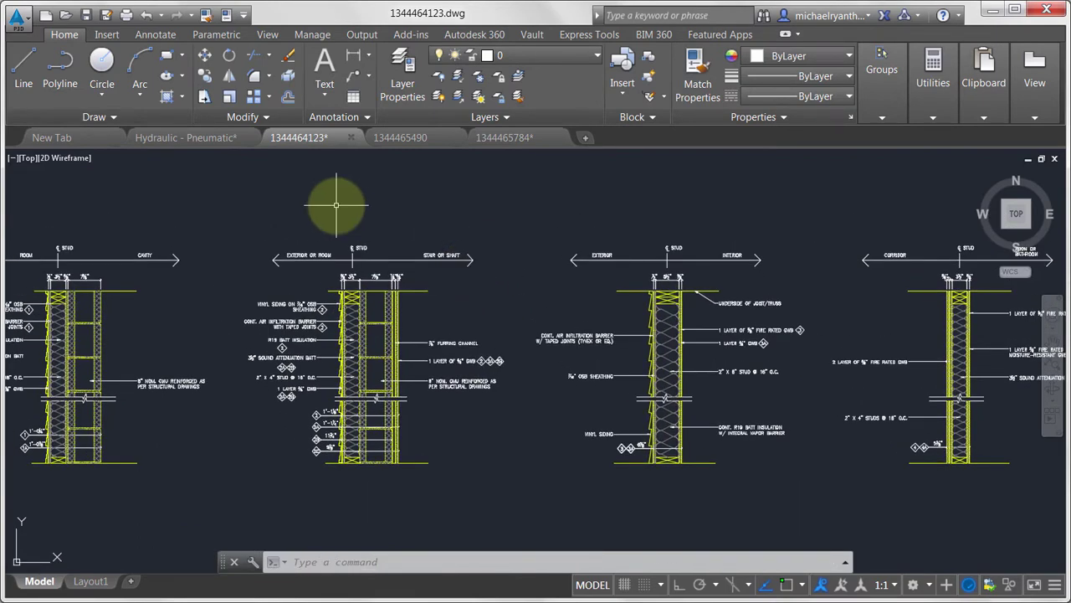
Step: Start a block named DETAIL-STAIRS based at the detail's bottom-right corner
type("b")
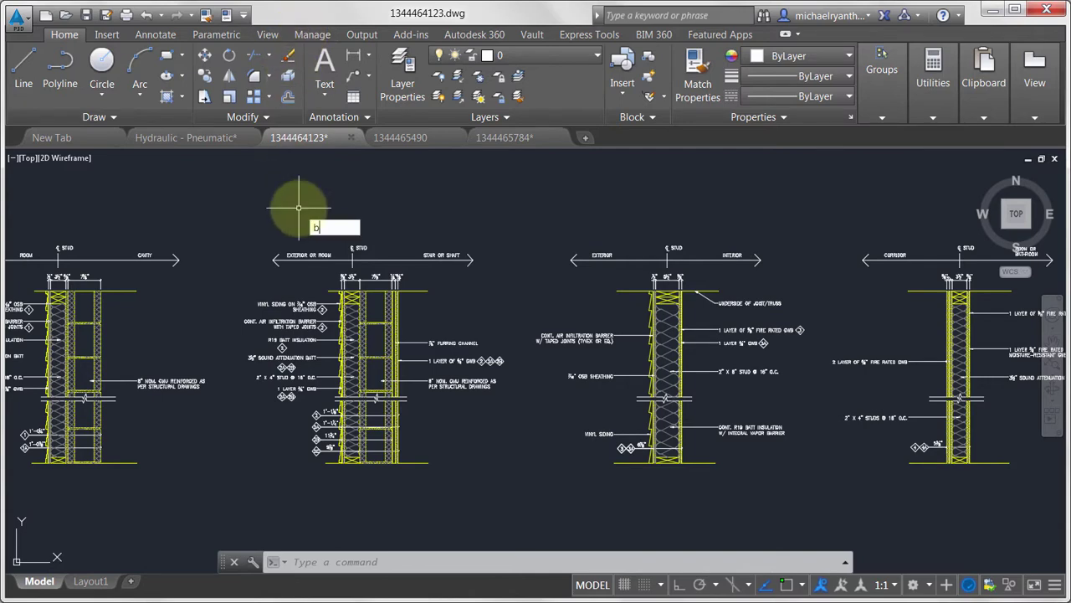
key("Return")
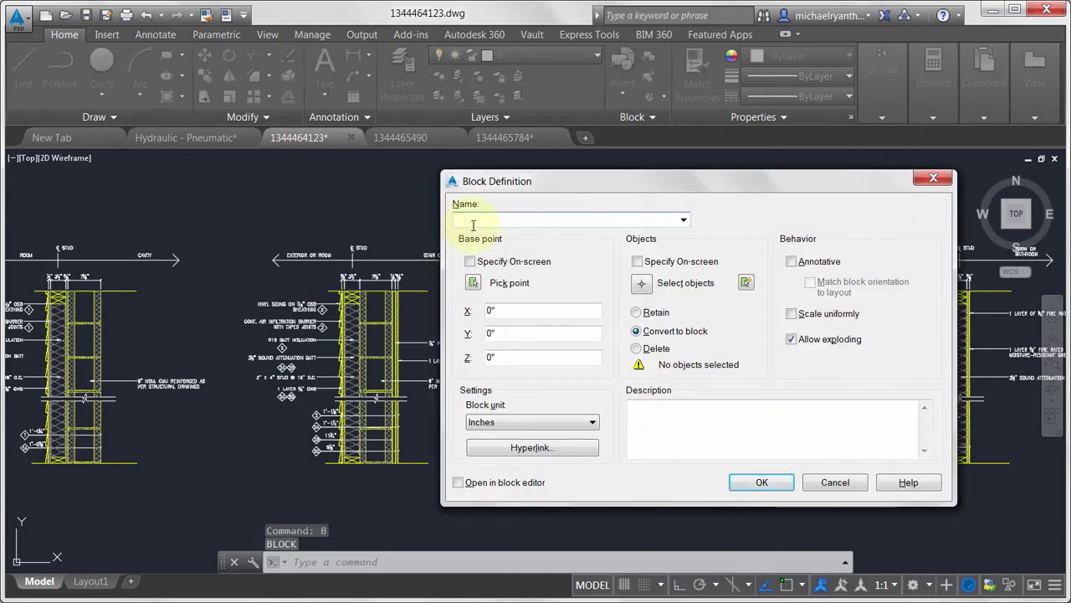
type("DETAIL-STAIRS")
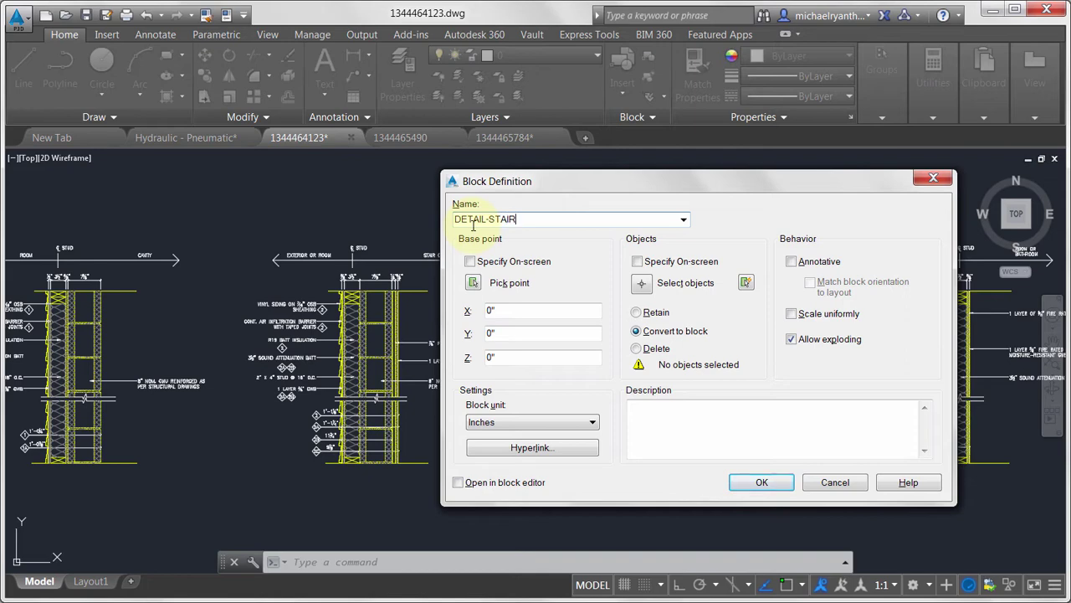
left_click(472, 282)
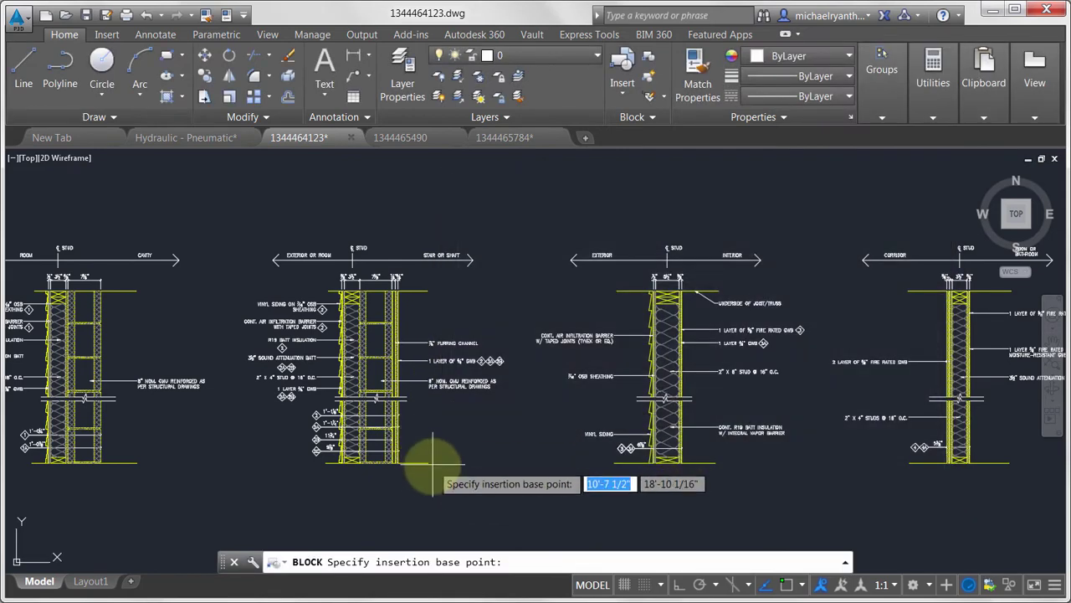
key("F3")
left_click(428, 462)
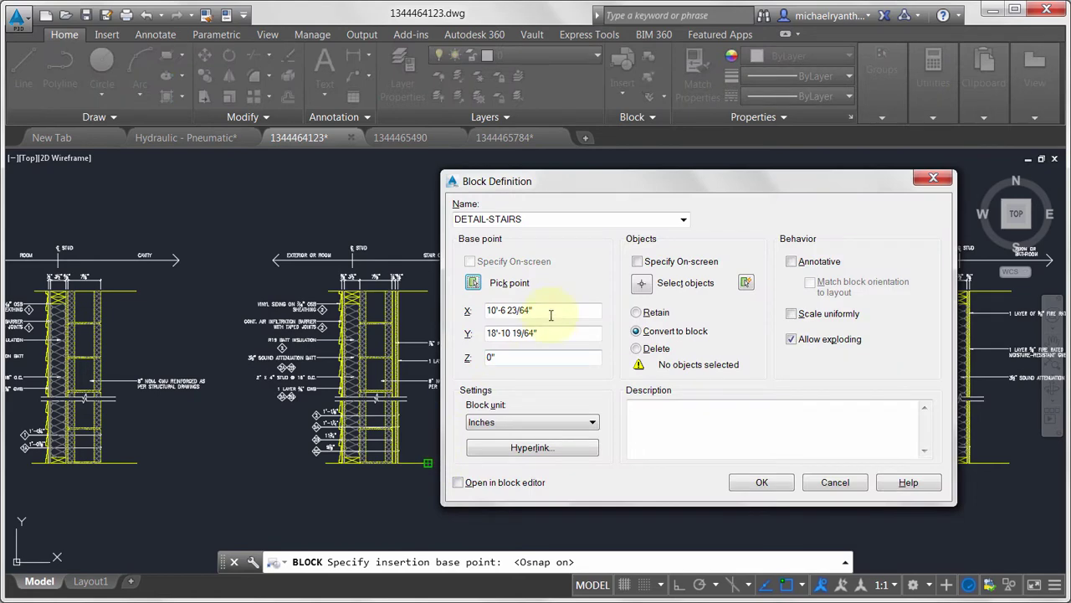
Step: Window-select the 269 stair-detail objects, enable Scale uniformly, and create the block
left_click(643, 285)
left_click(223, 219)
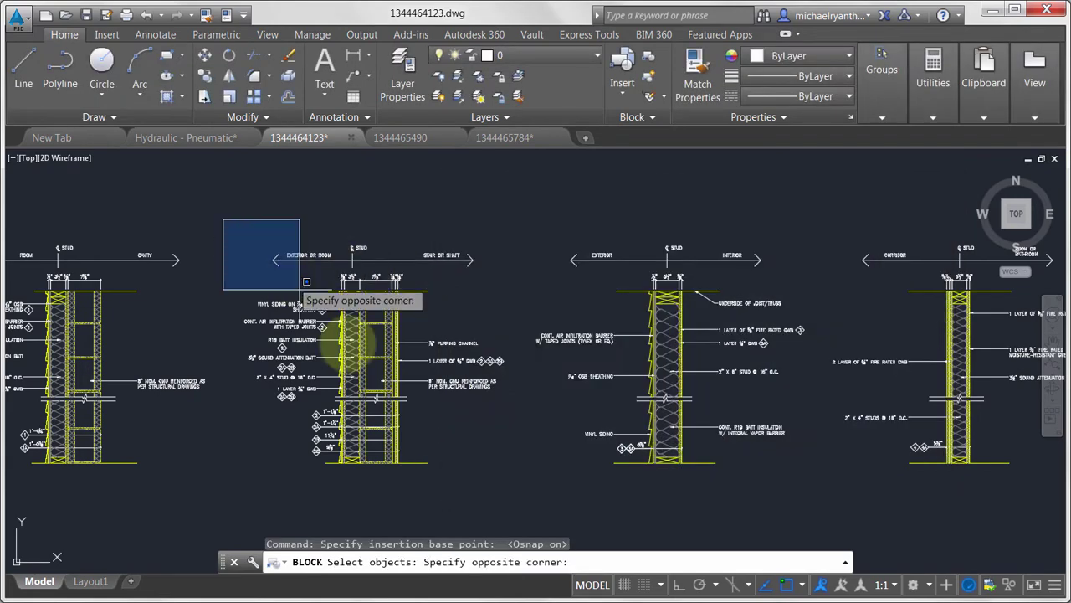
left_click(476, 483)
key("Return")
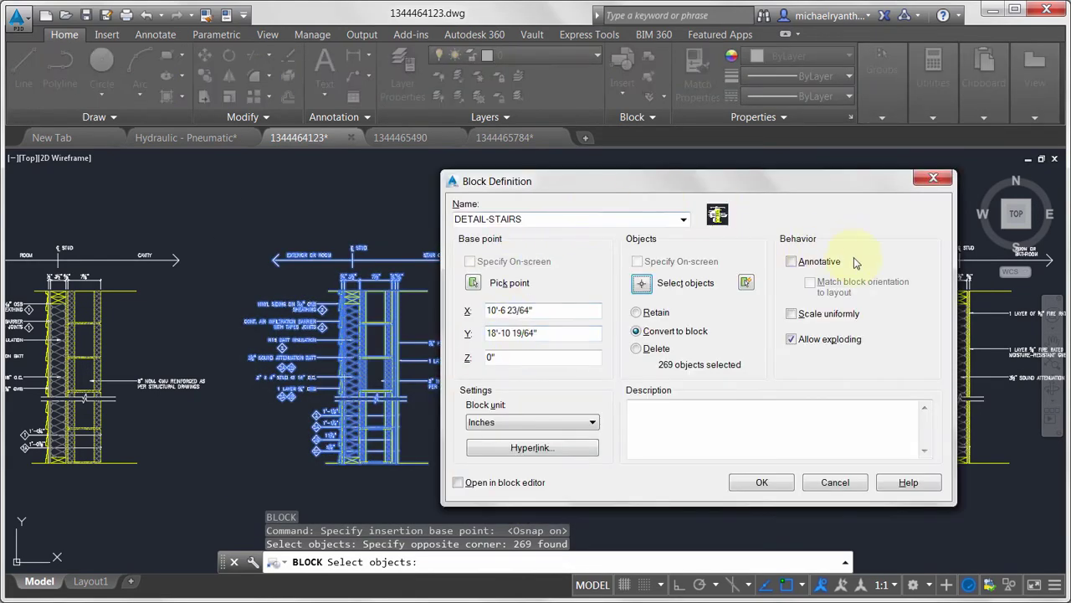
left_click(839, 314)
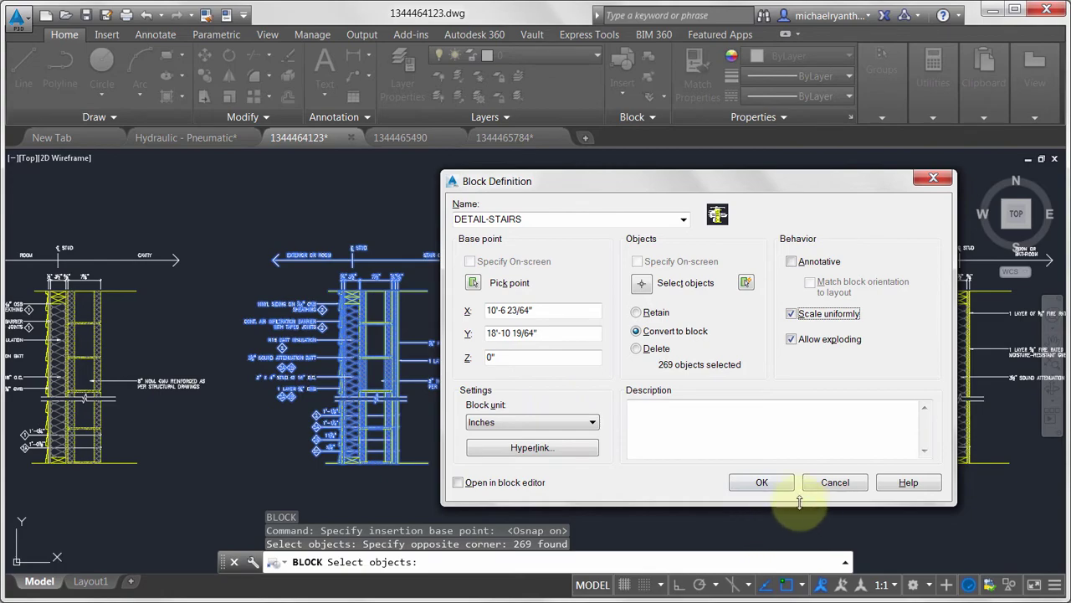
left_click(763, 483)
scroll(760, 426, "down", 2)
scroll(418, 299, "up", 6)
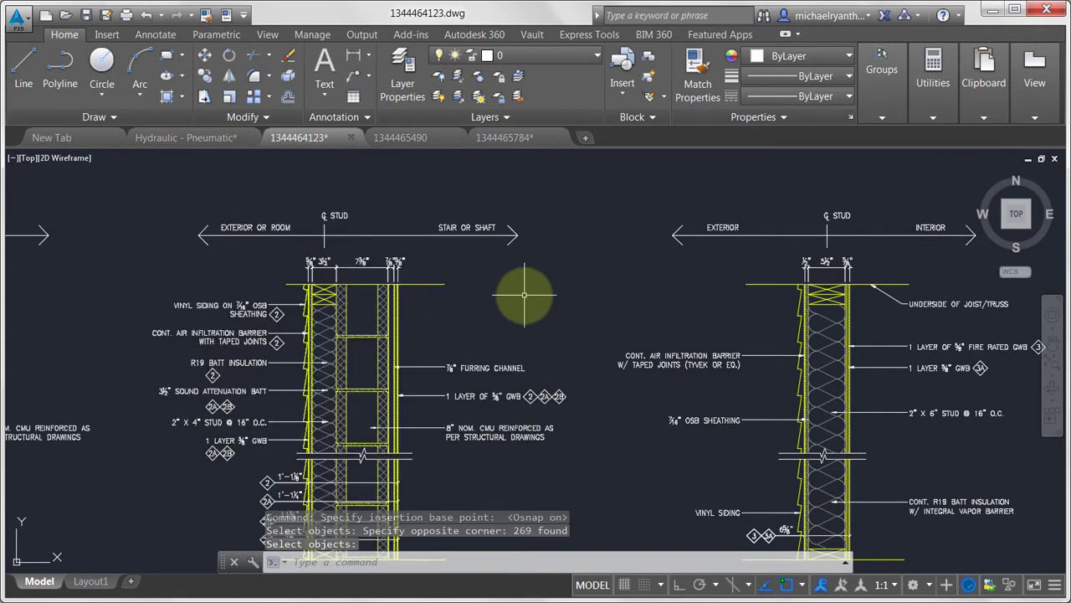
Step: Copy the DETAIL-STAIRS block with base point, snapping the base point to an endpoint
scroll(524, 294, "down", 2)
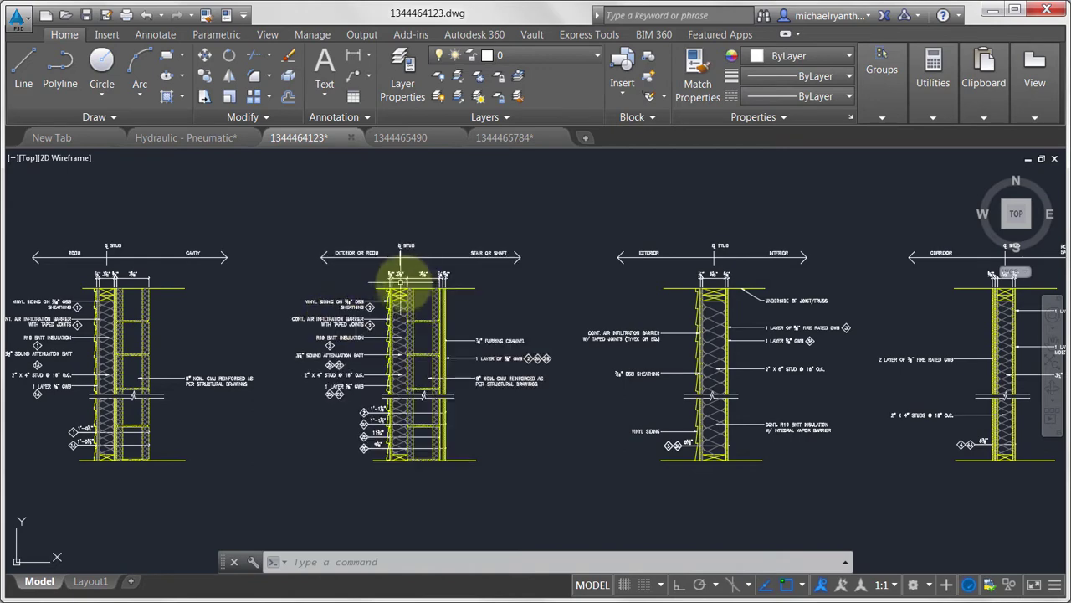
left_click(405, 272)
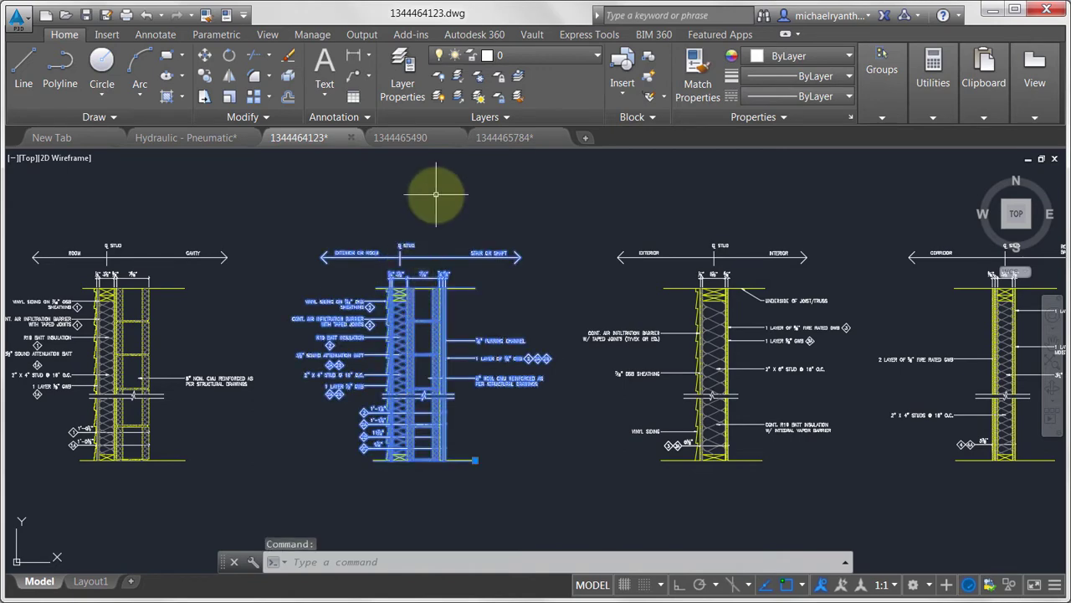
right_click(433, 198)
mouse_move(485, 308)
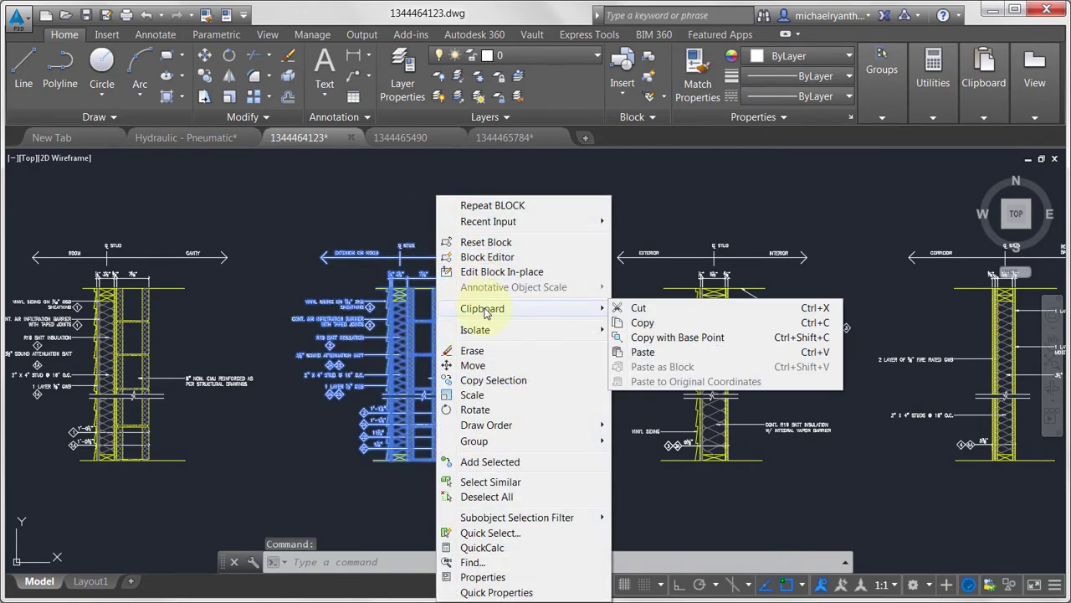
left_click(682, 338)
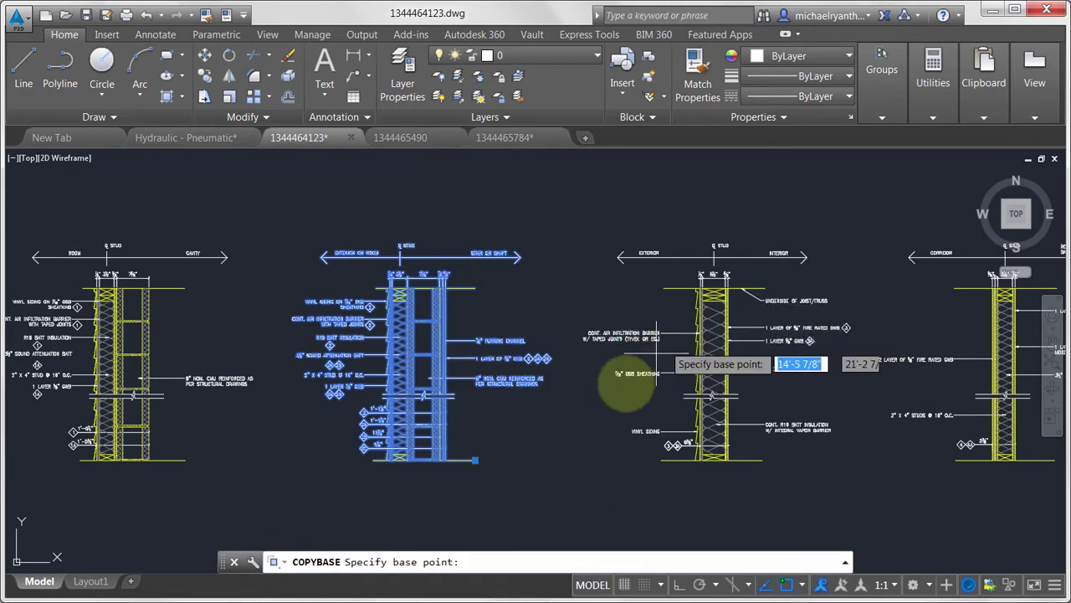
left_click(474, 459)
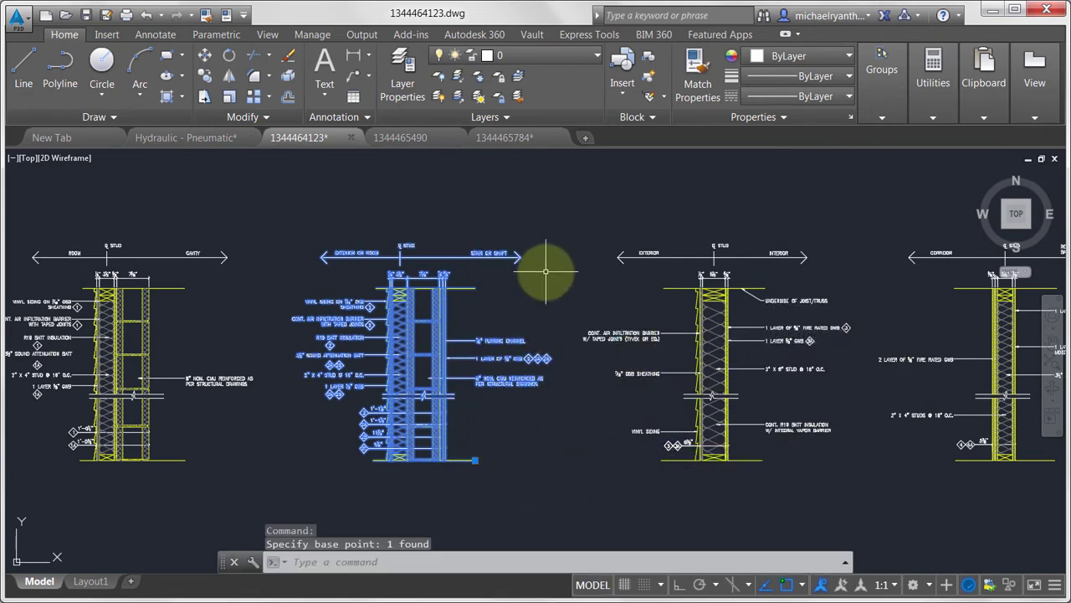
left_click(400, 137)
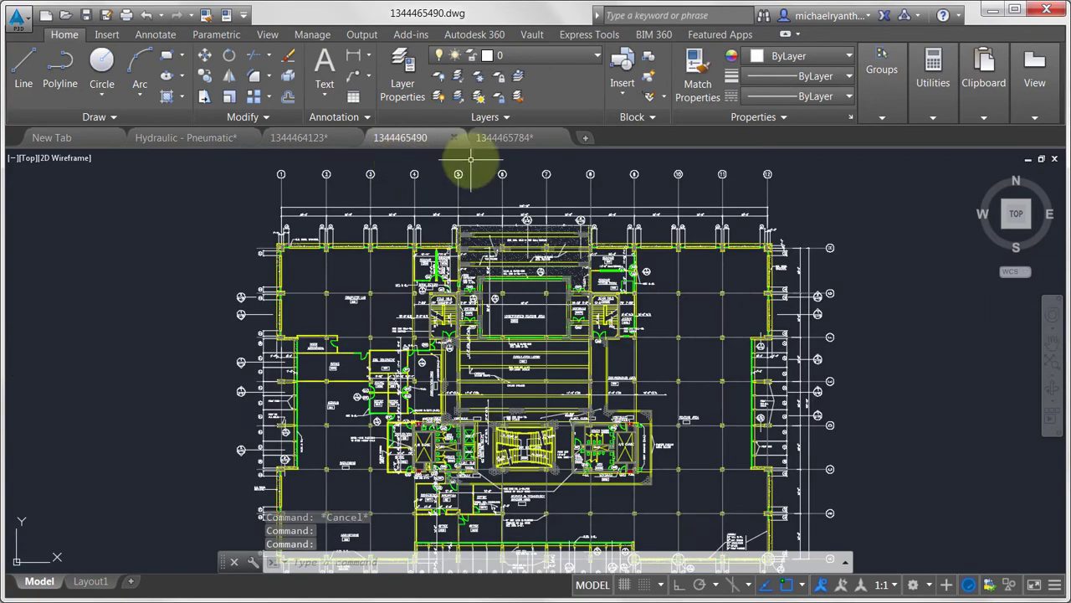
mouse_move(694, 299)
middle_mouse_down()
mouse_move(617, 251)
mouse_move(581, 263)
middle_mouse_up()
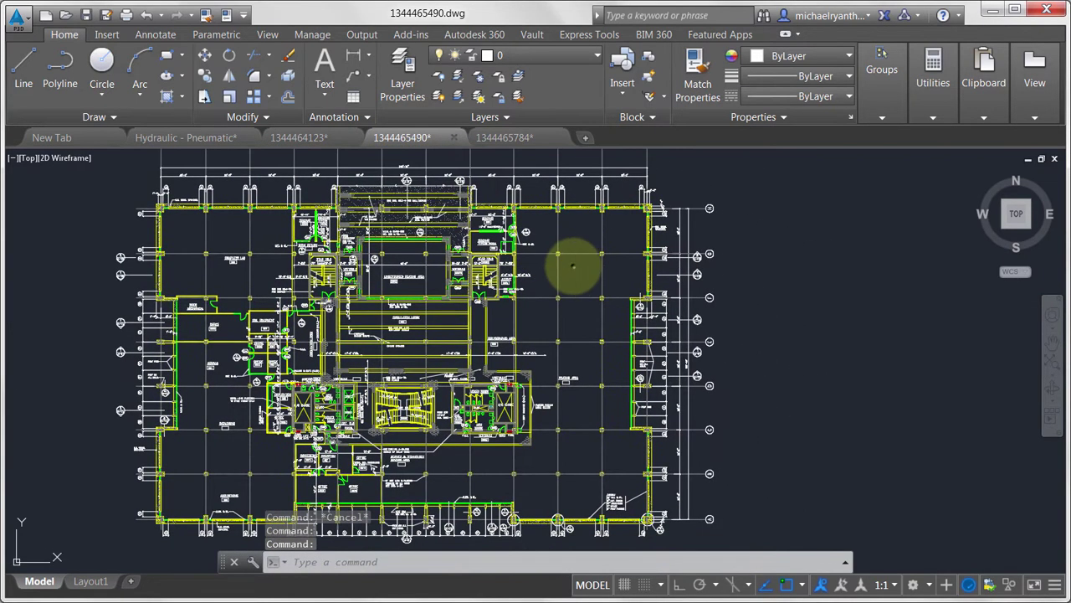
right_click(572, 266)
mouse_move(598, 335)
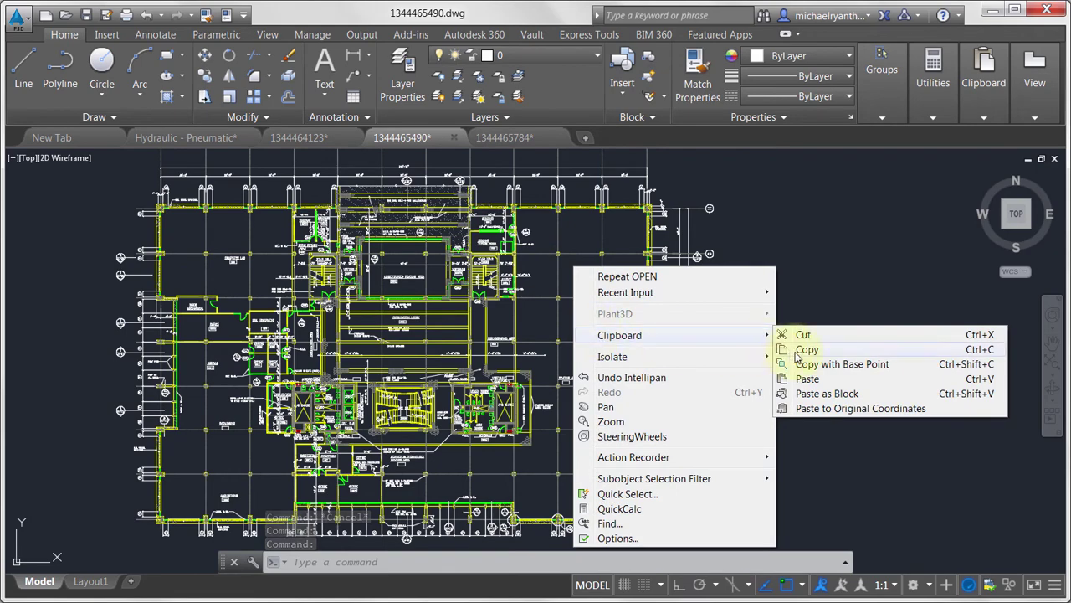
left_click(807, 378)
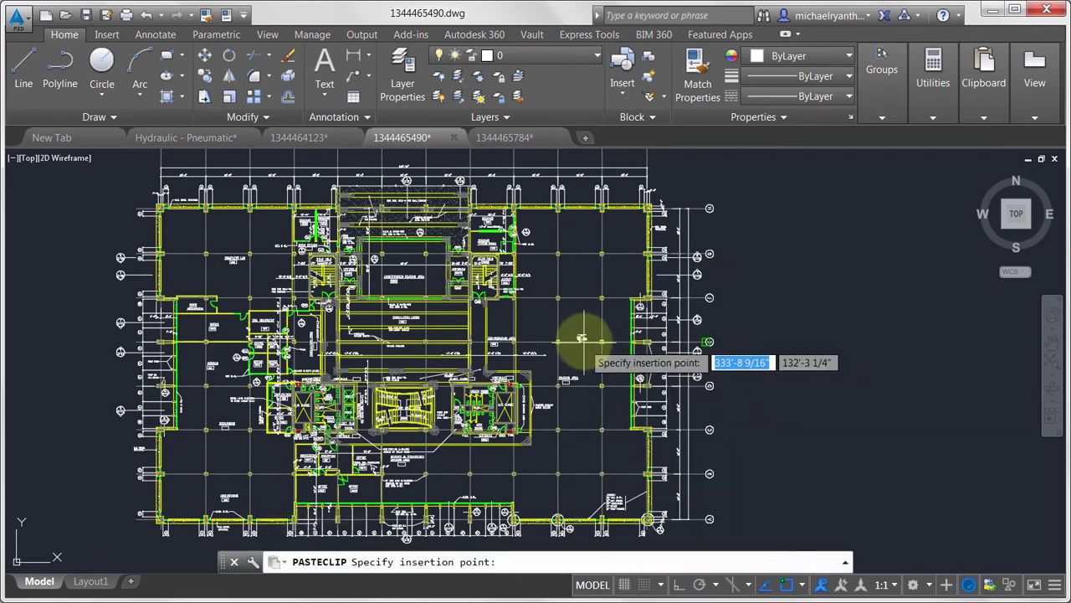
scroll(582, 339, "up", 5)
scroll(570, 310, "up", 3)
middle_click_drag(552, 280, 589, 410)
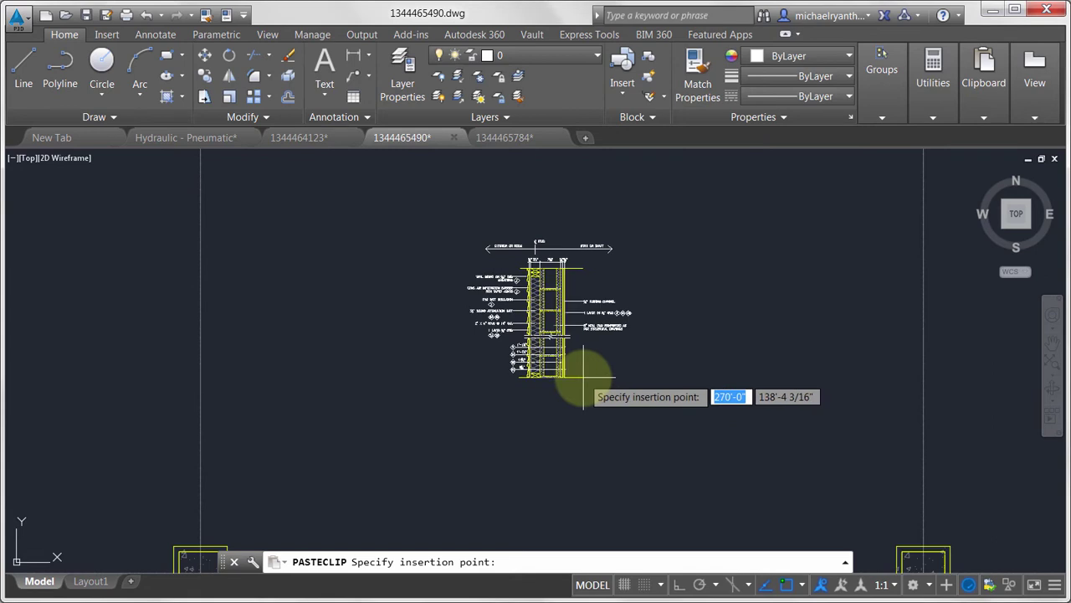
left_click(584, 380)
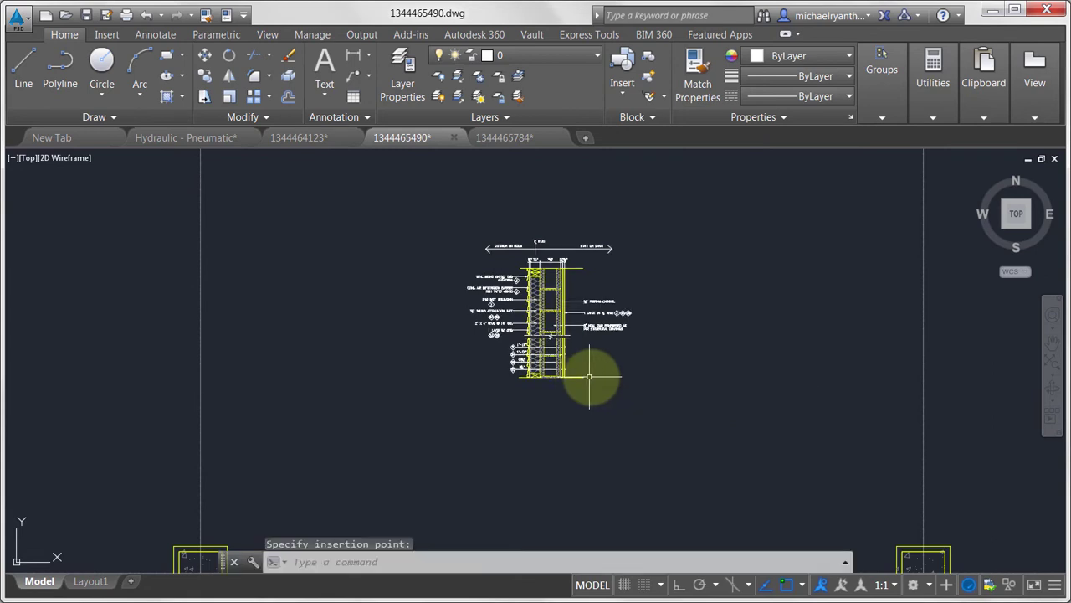
Step: Confirm in Properties that the block sits at X 270'-0", Y 138'-4 3/16", then deselect it
left_click(613, 325)
right_click(646, 237)
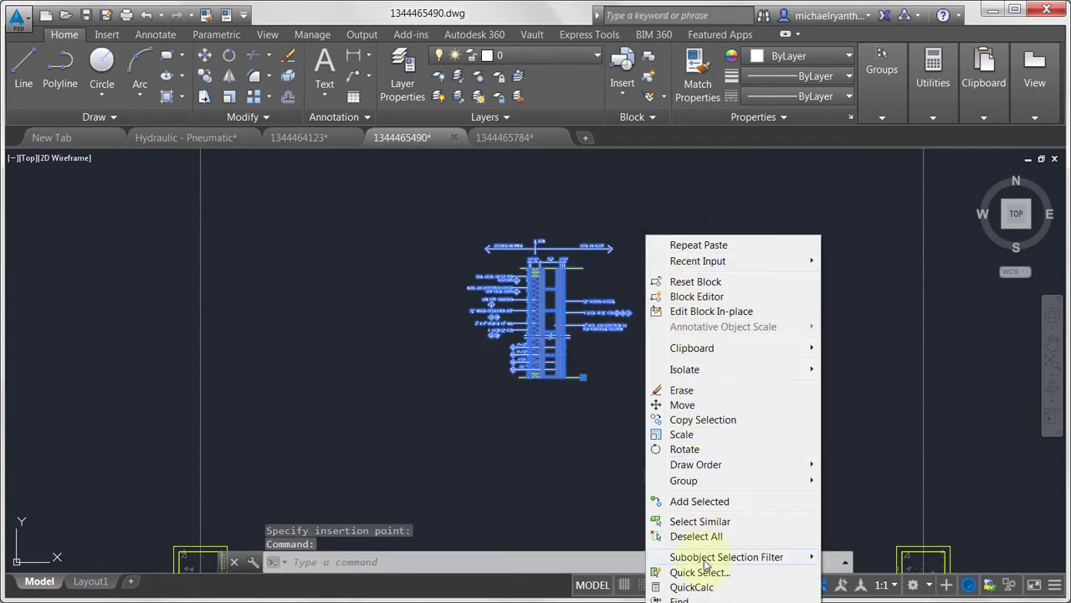
left_click(694, 601)
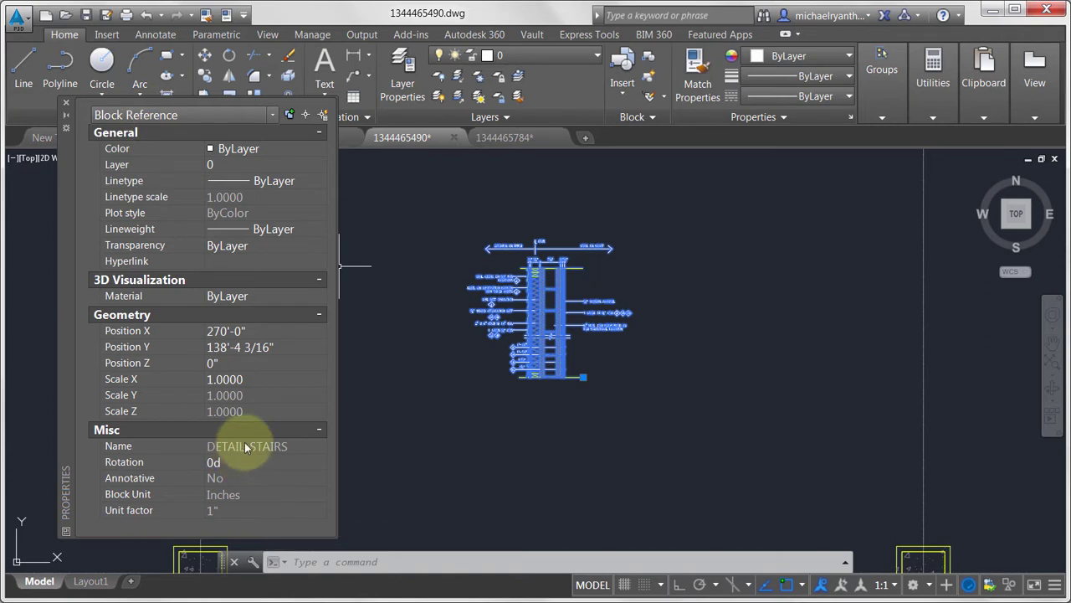
left_click(67, 103)
key("Escape")
scroll(434, 368, "down", 2)
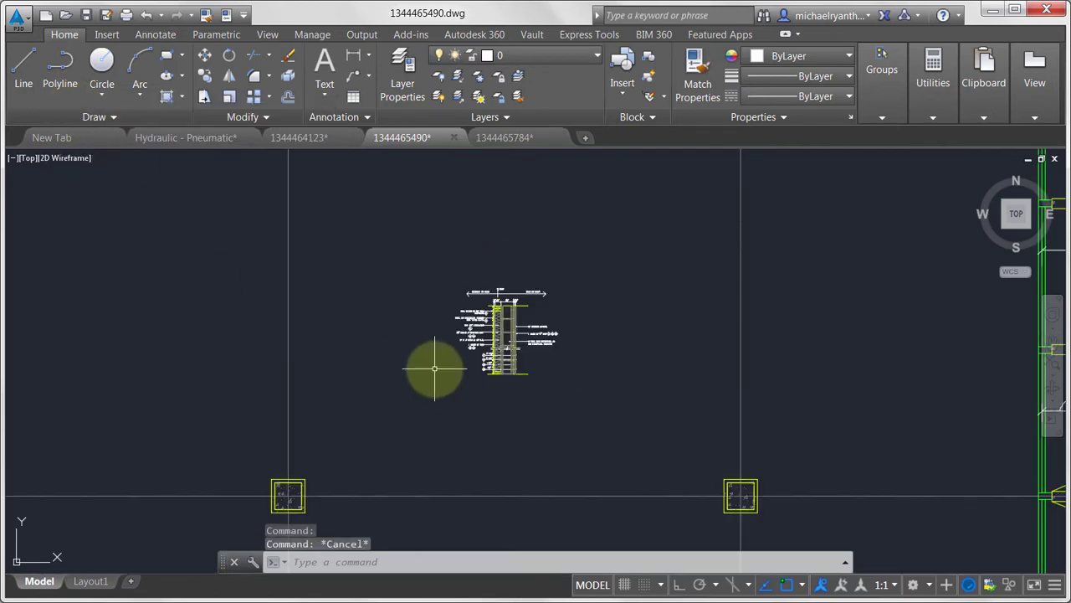
left_click(301, 136)
middle_click_drag(602, 275, 441, 269)
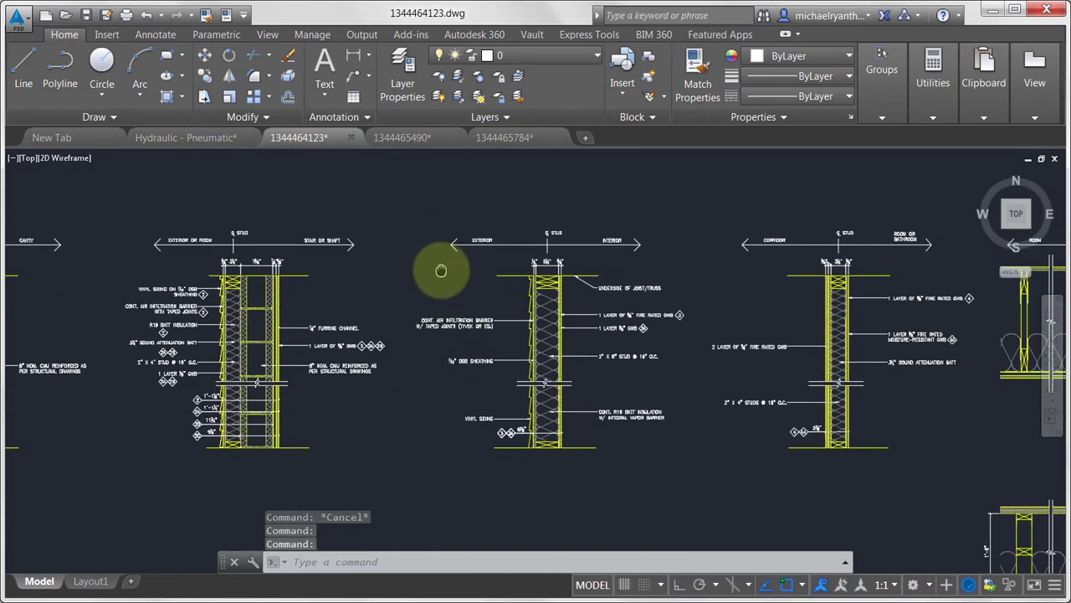
left_click(411, 211)
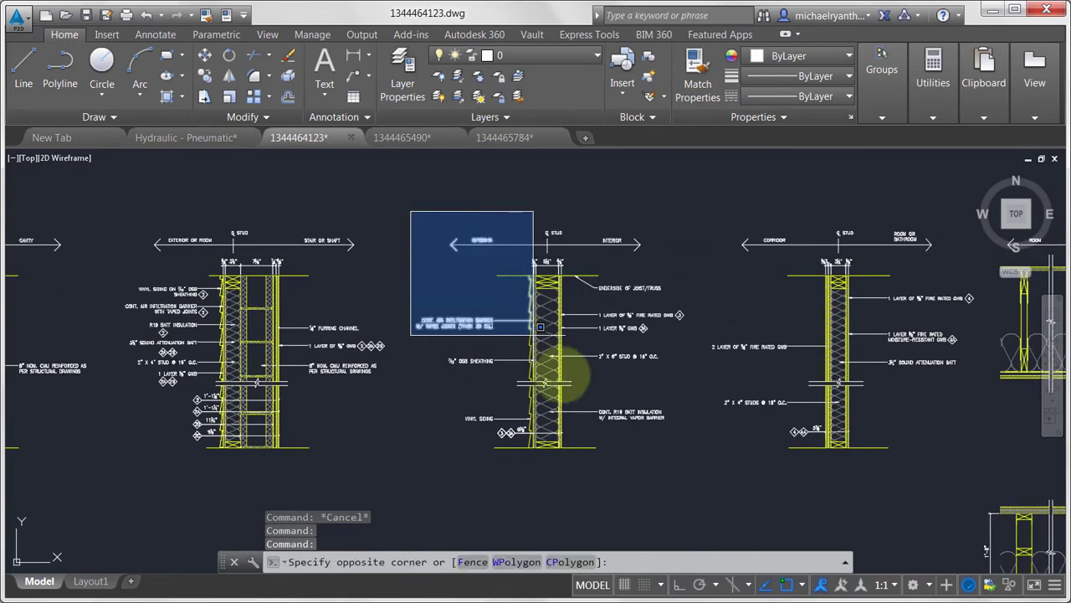
left_click(732, 534)
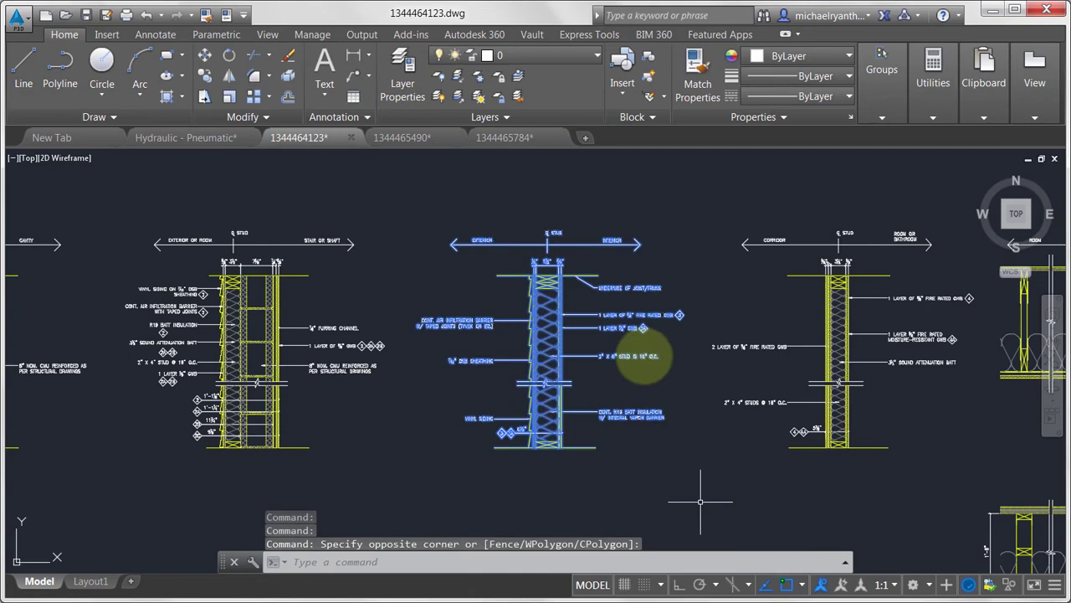
right_click(577, 165)
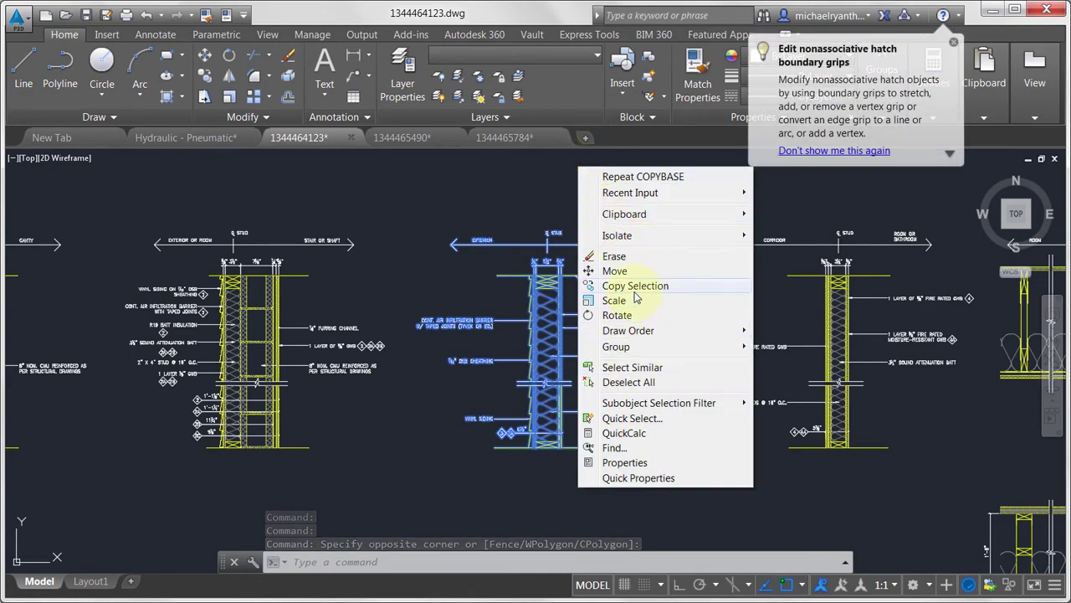
mouse_move(640, 218)
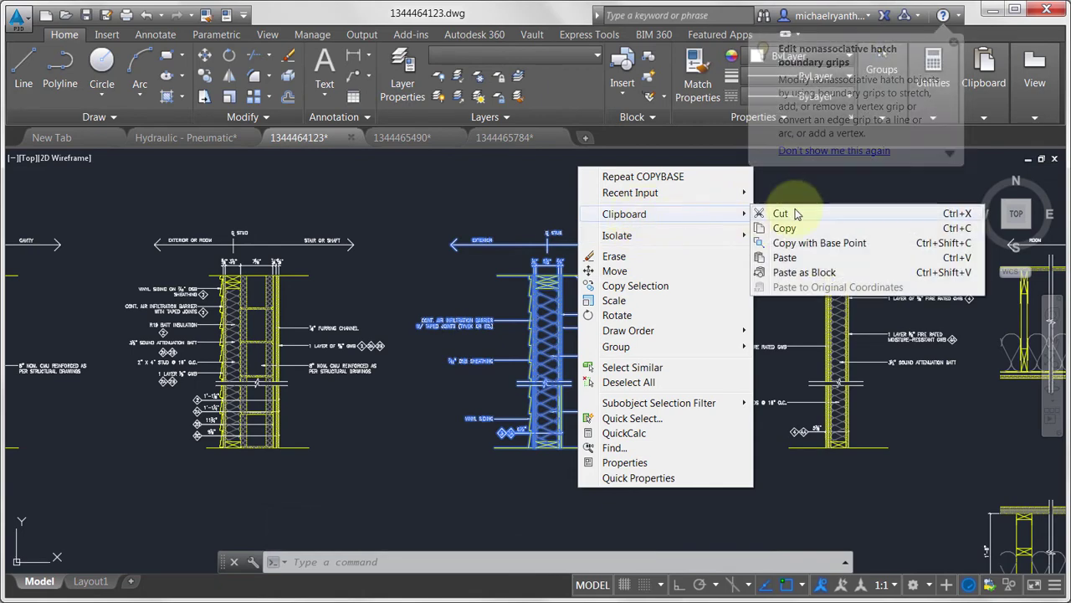
left_click(804, 242)
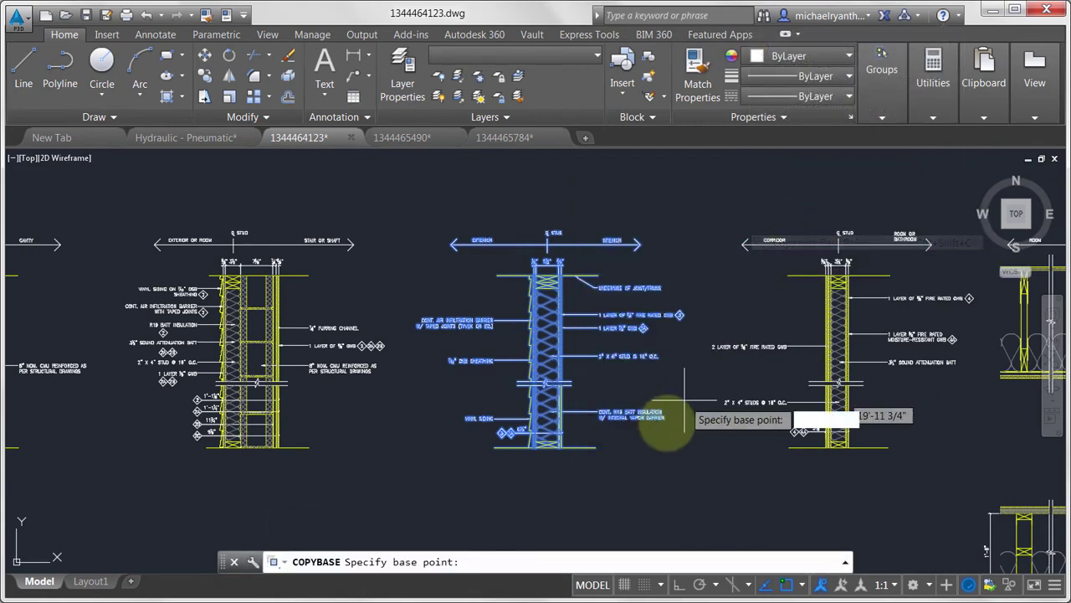
left_click(595, 447)
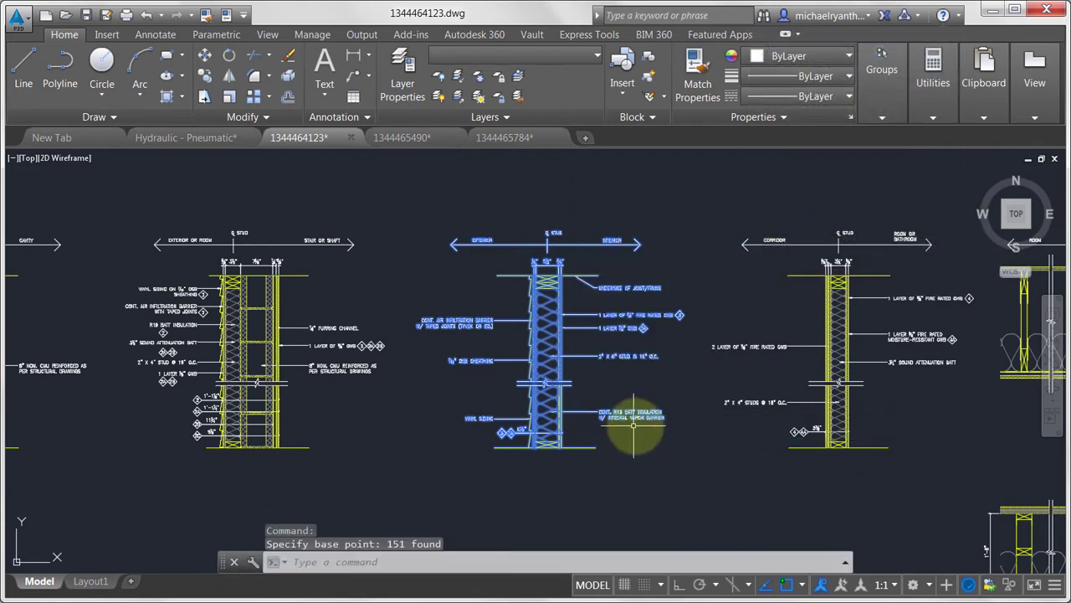
left_click(421, 144)
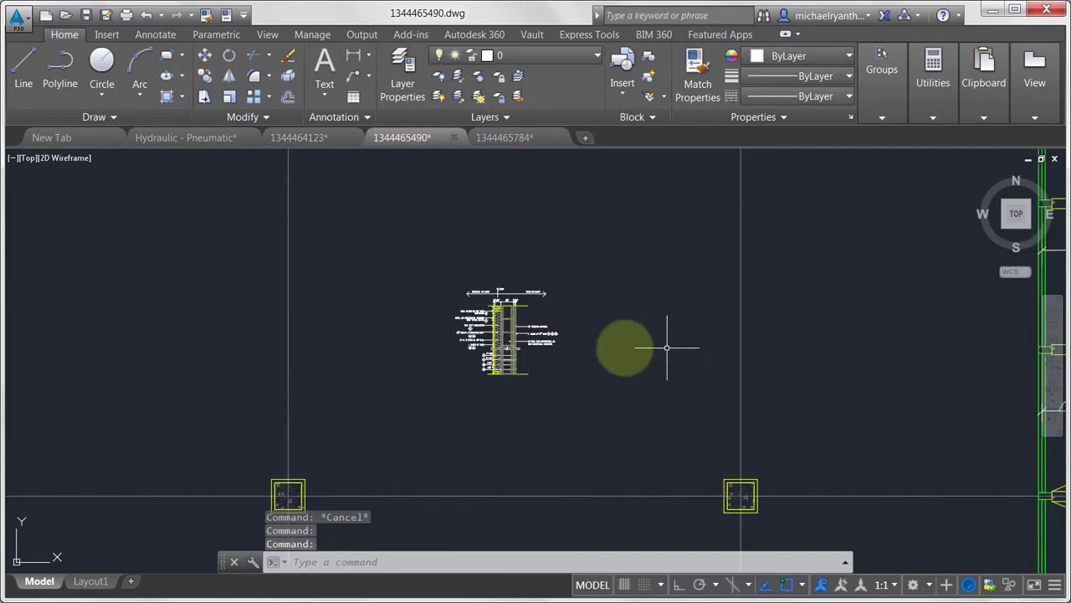
Step: Paste the copied wall detail as a block to the right of the existing detail
middle_click_drag(593, 347, 497, 342)
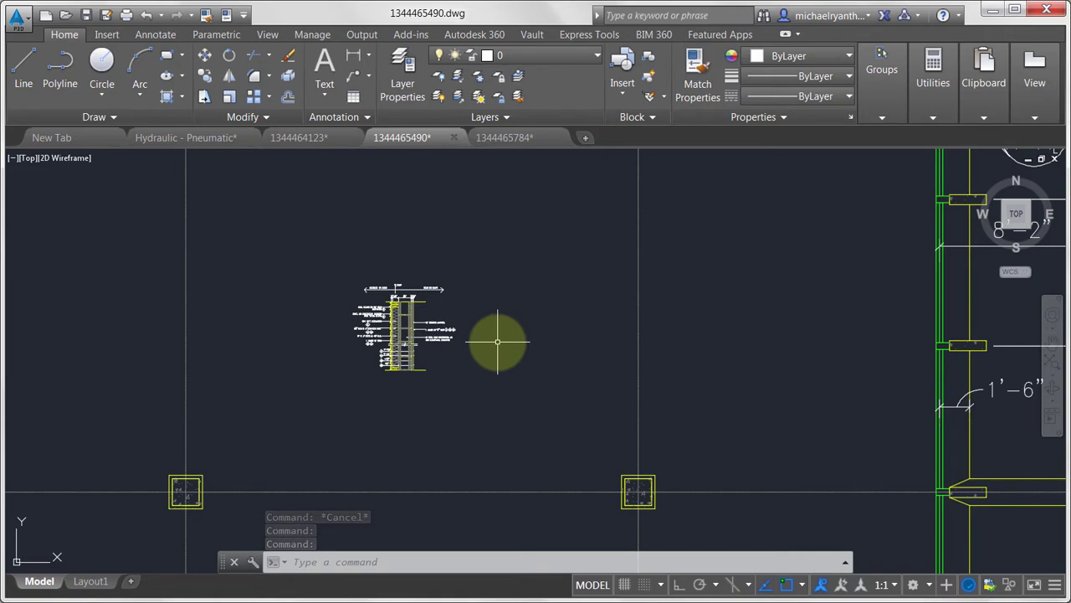
right_click(512, 231)
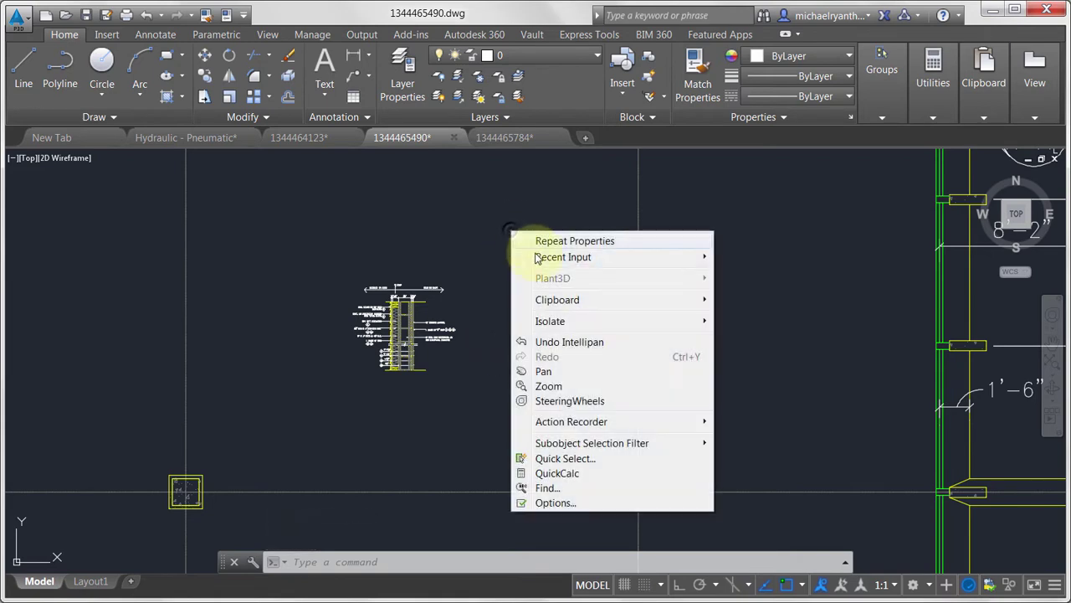
mouse_move(634, 304)
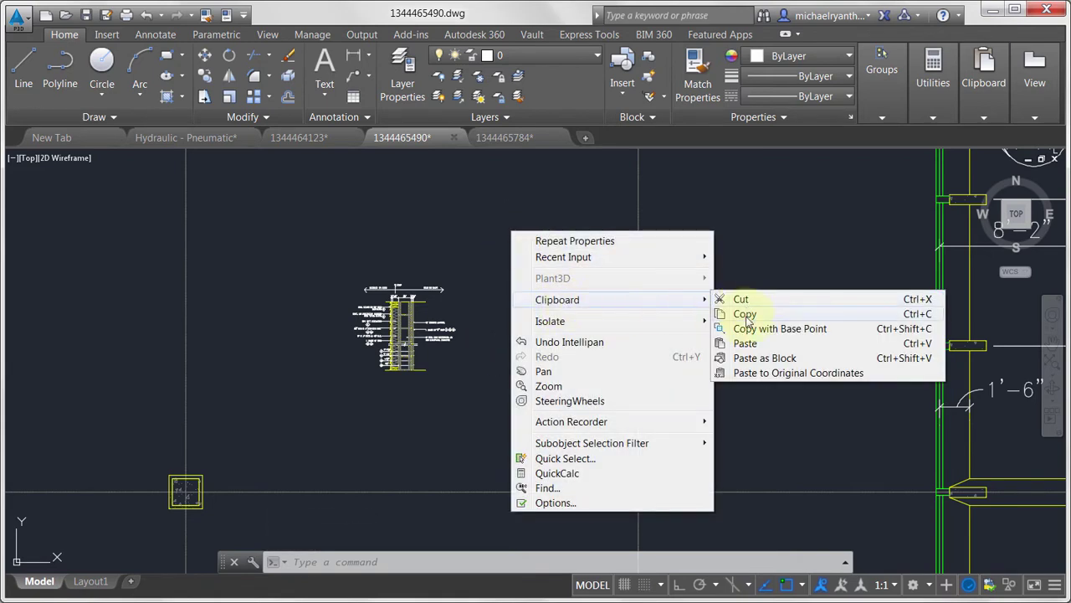
left_click(754, 365)
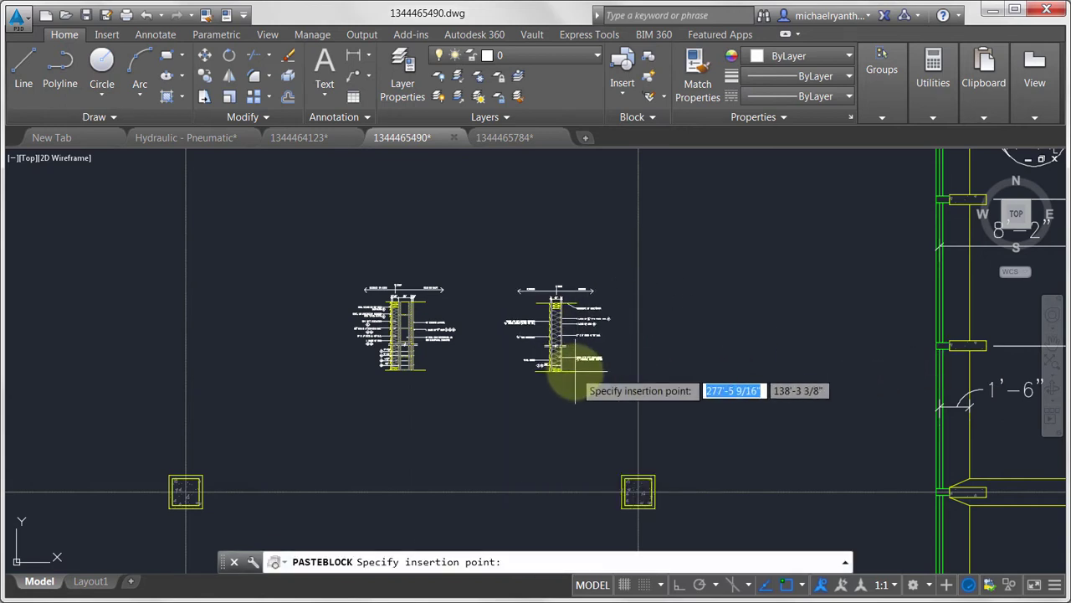
left_click(575, 389)
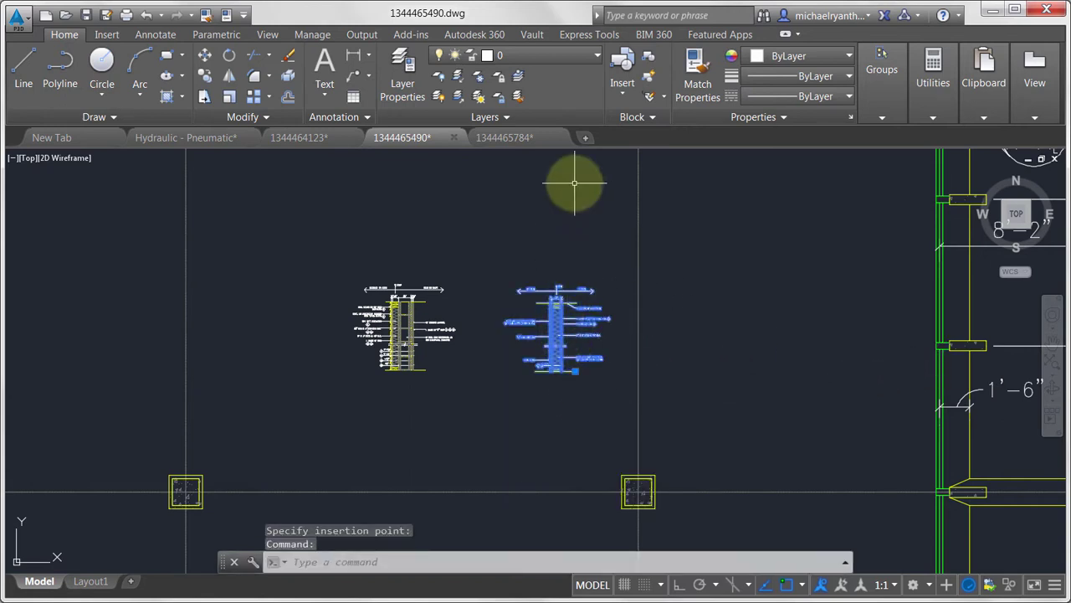
Step: Check the pasted block's properties, showing it is anonymous block A$C2C870757, then run RENAME
right_click(575, 182)
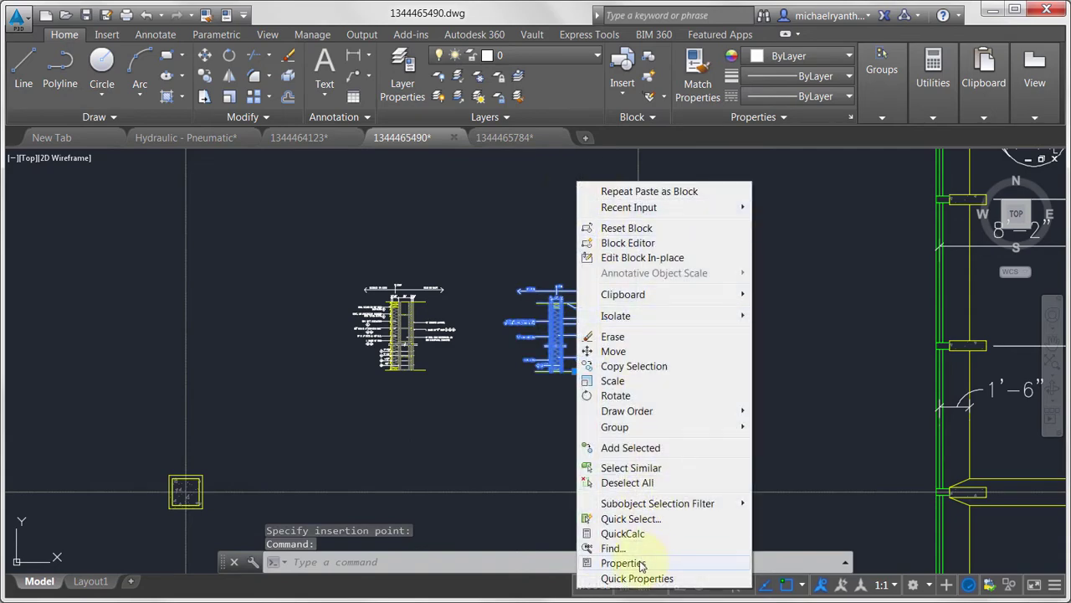
left_click(640, 564)
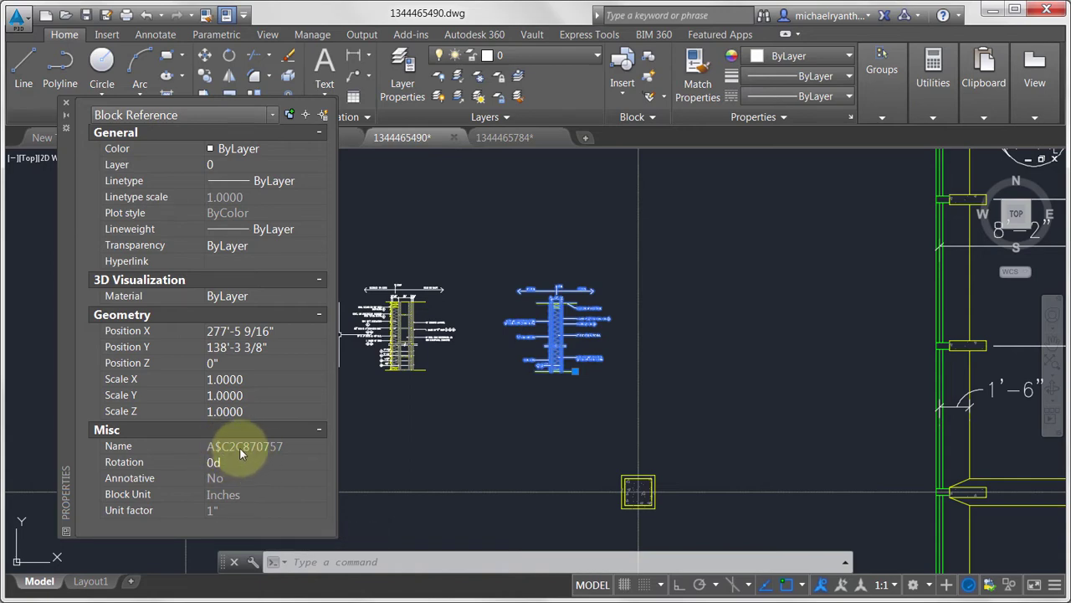
left_click(66, 102)
key("Escape")
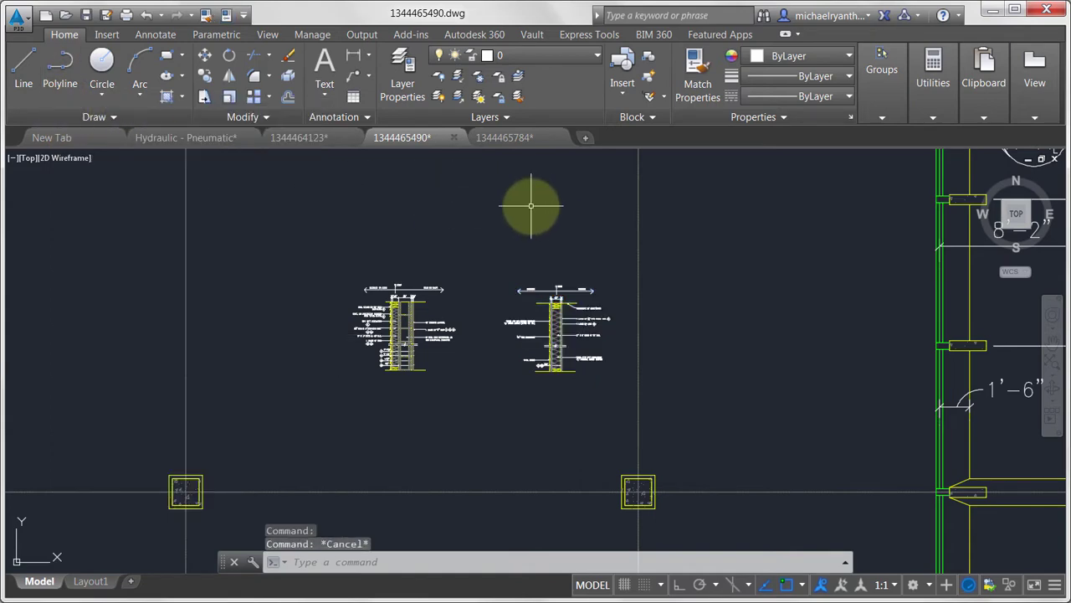
type("r")
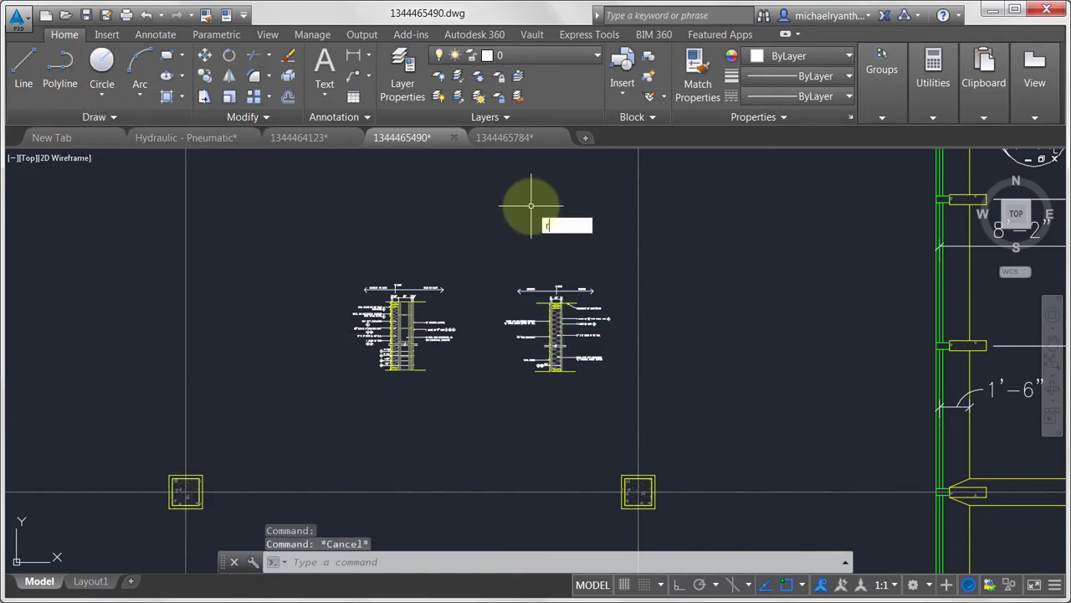
type("ename")
key("Return")
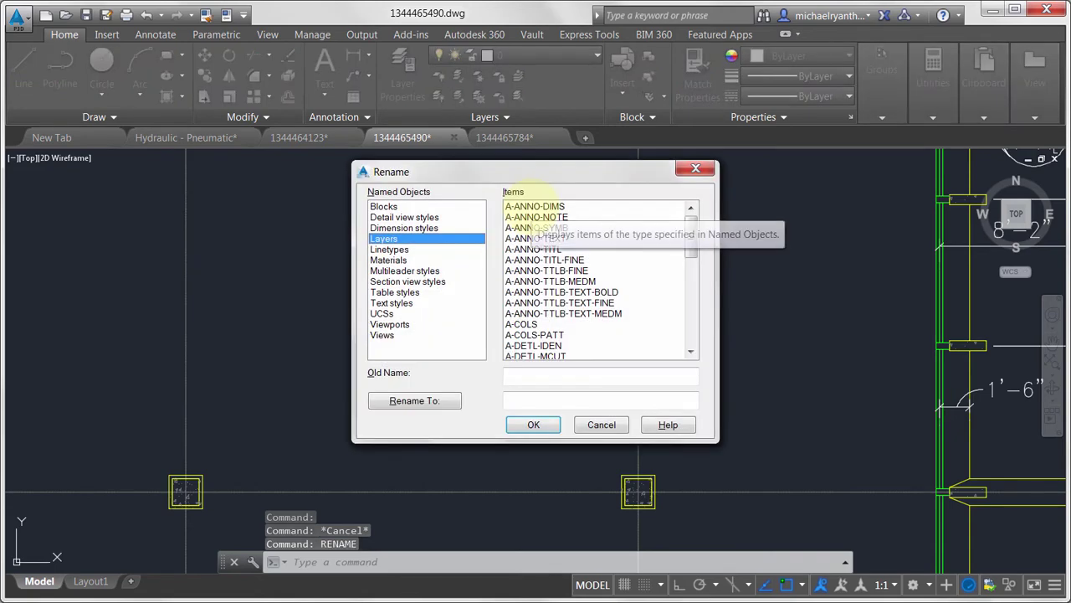
Step: Rename block A$C2C870757 to DETAIL-ENTRANCE from the Blocks list
left_click(384, 206)
left_click(566, 271)
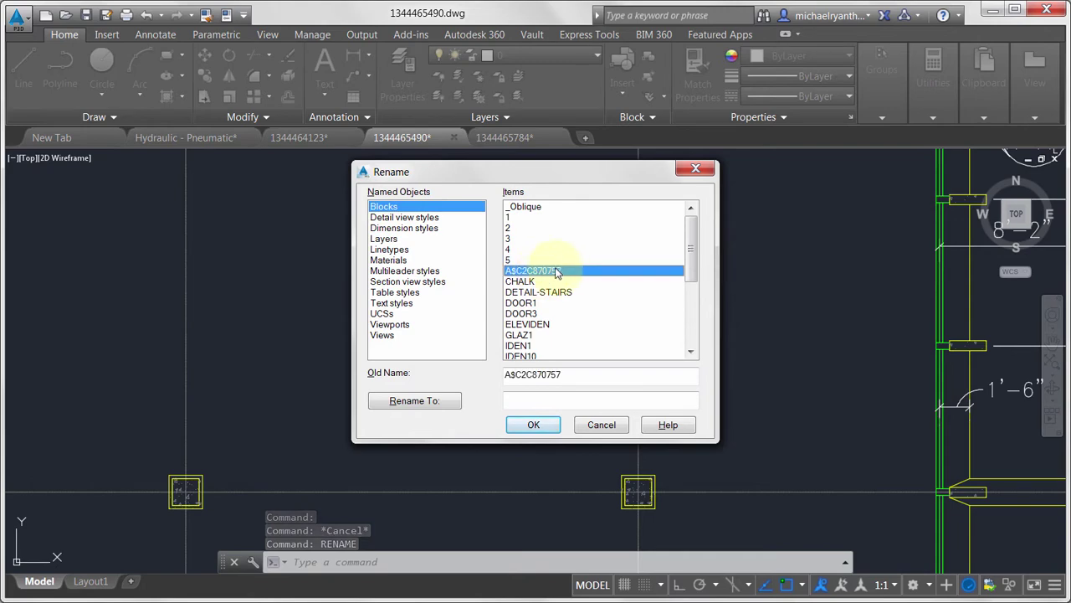
left_click(562, 403)
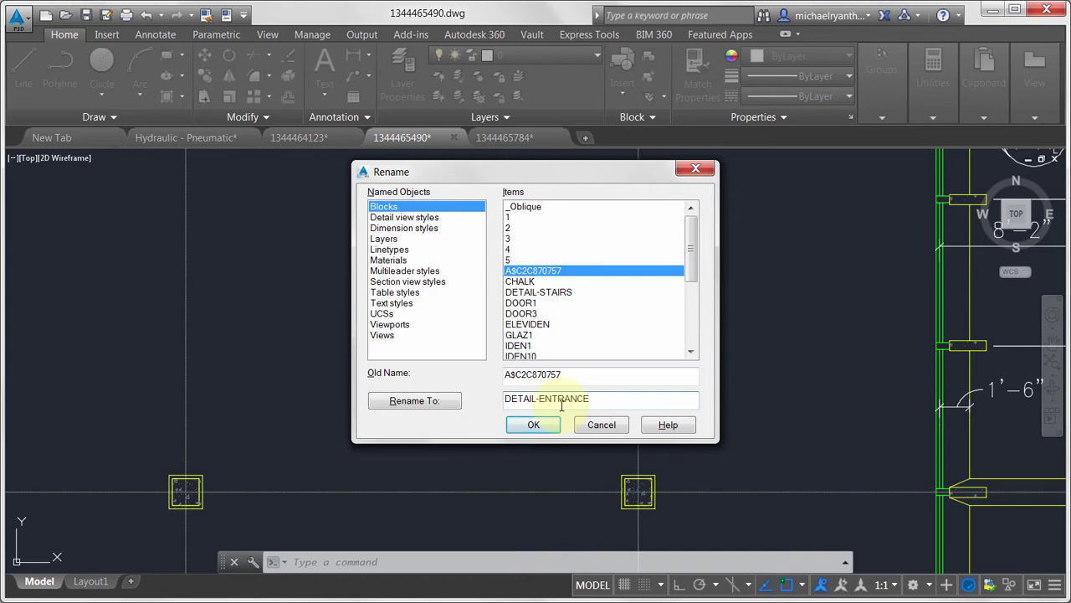
left_click(544, 425)
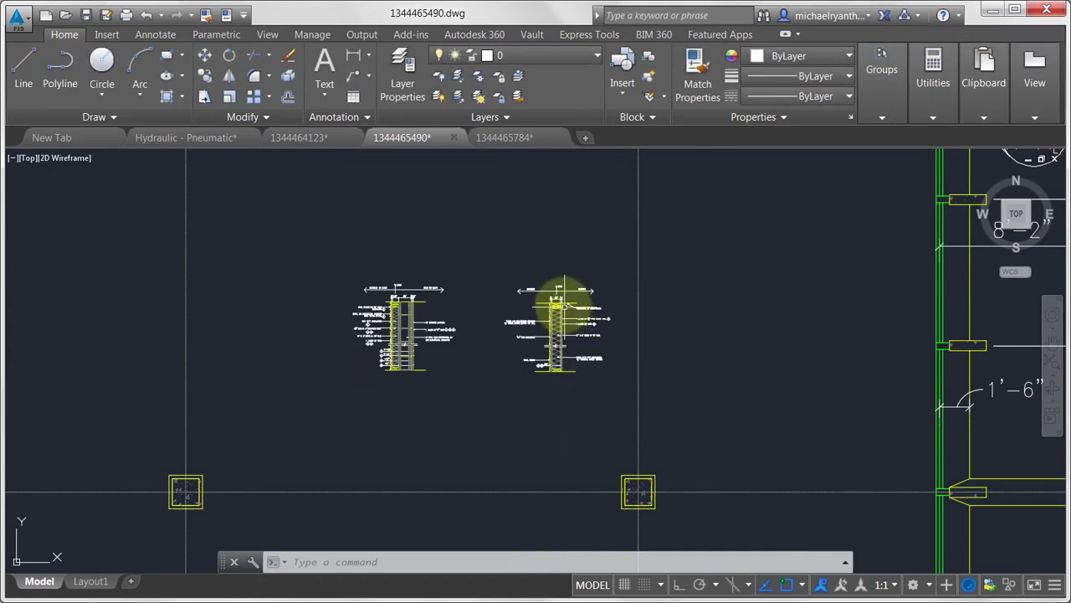
left_click(557, 302)
right_click(548, 164)
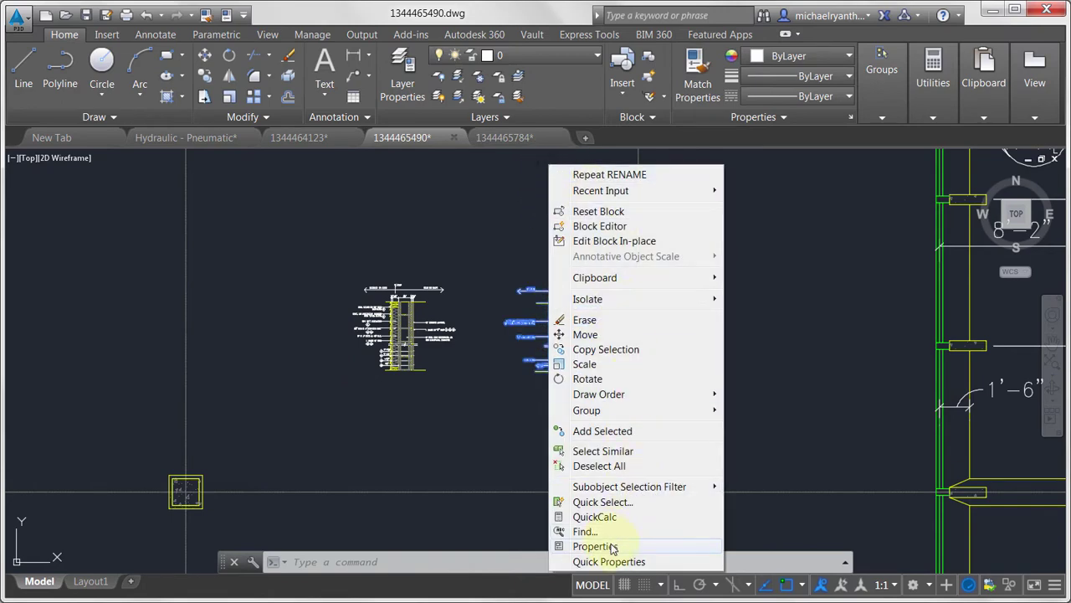
left_click(595, 546)
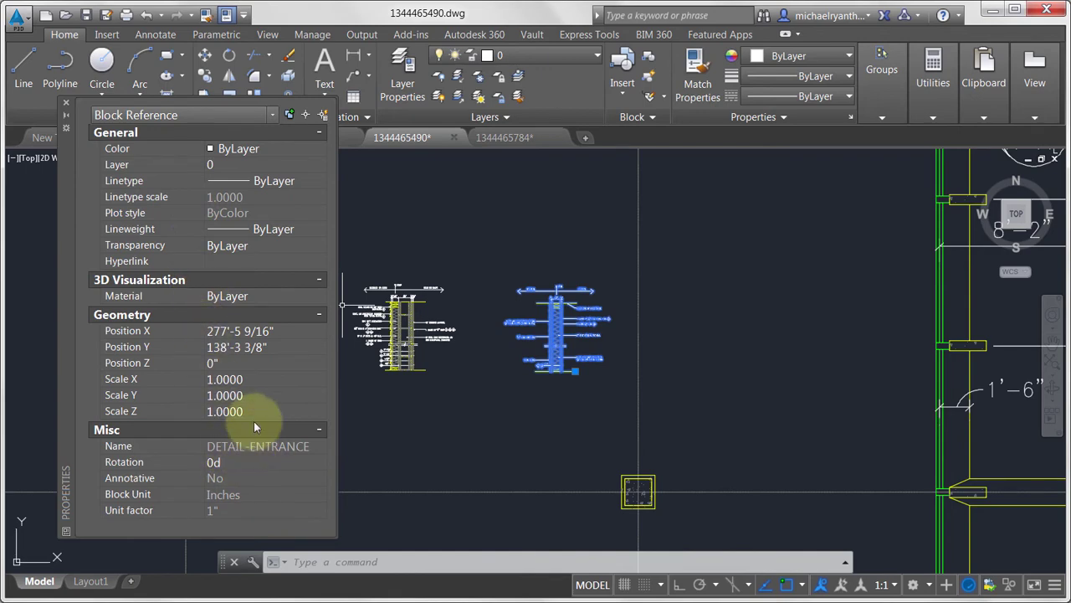
left_click(66, 102)
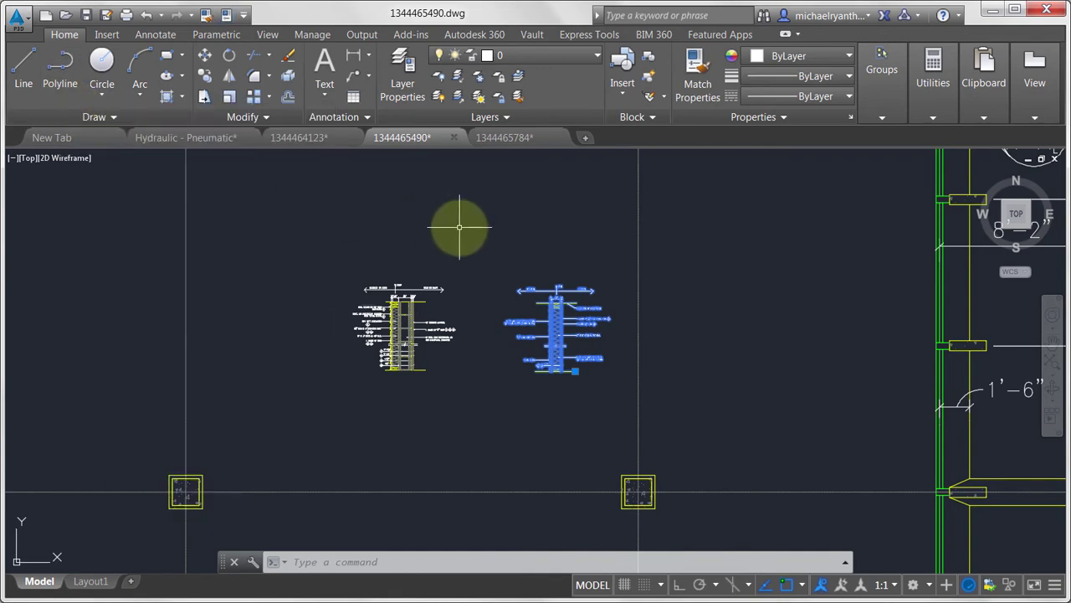
key("Escape")
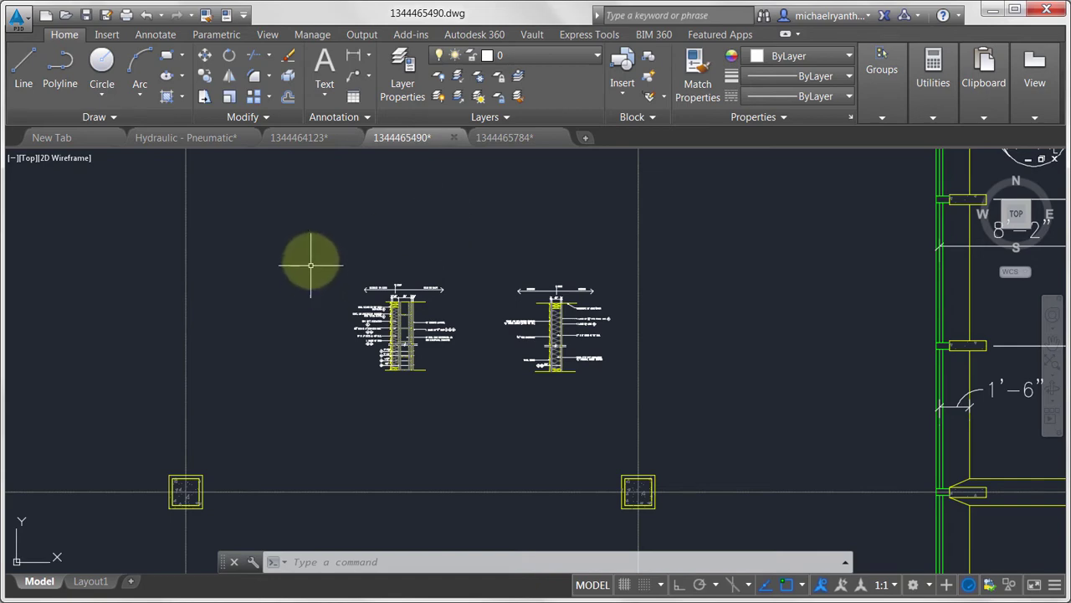
left_click(311, 138)
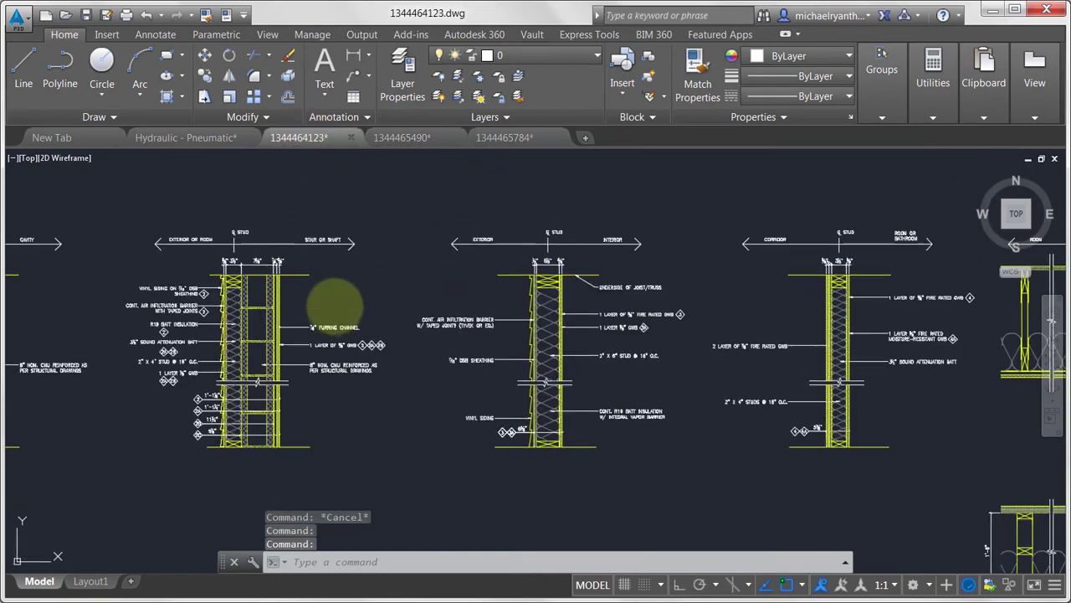
scroll(538, 262, "down", 2)
scroll(350, 364, "down", 3)
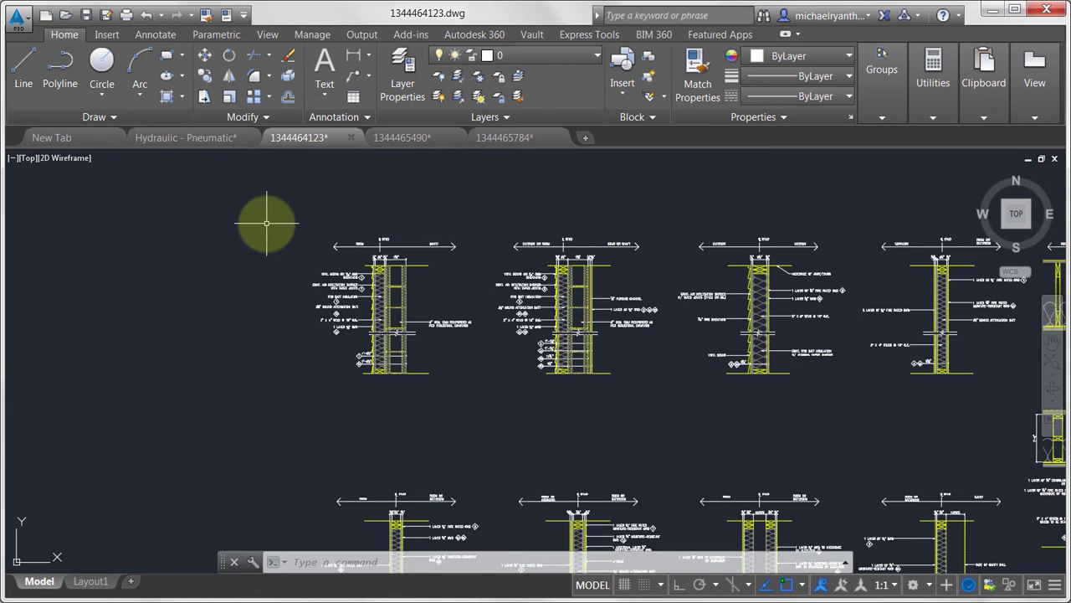
type("w")
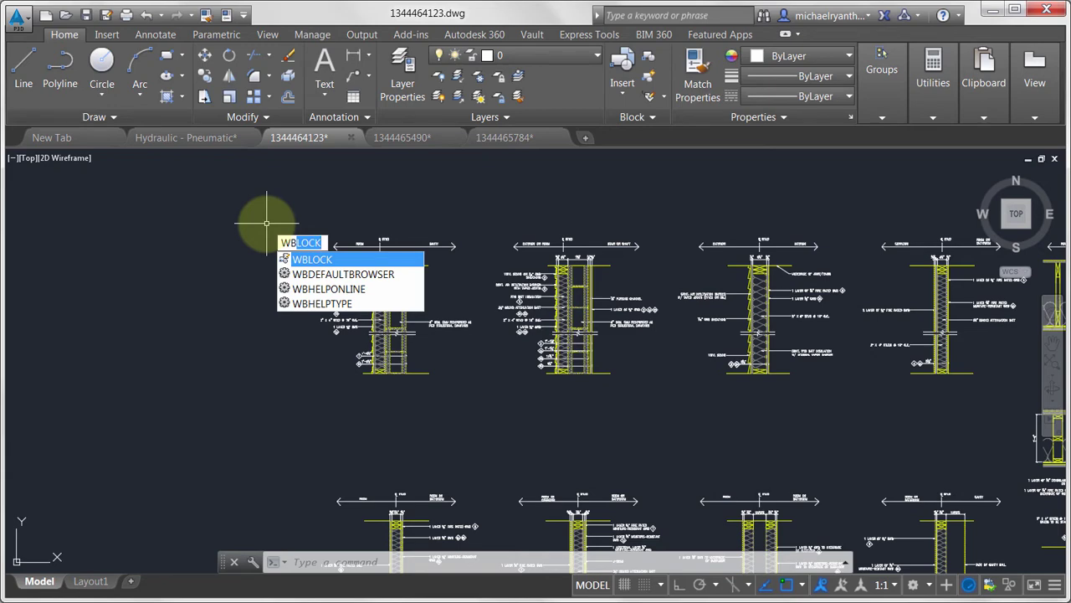
key("Return")
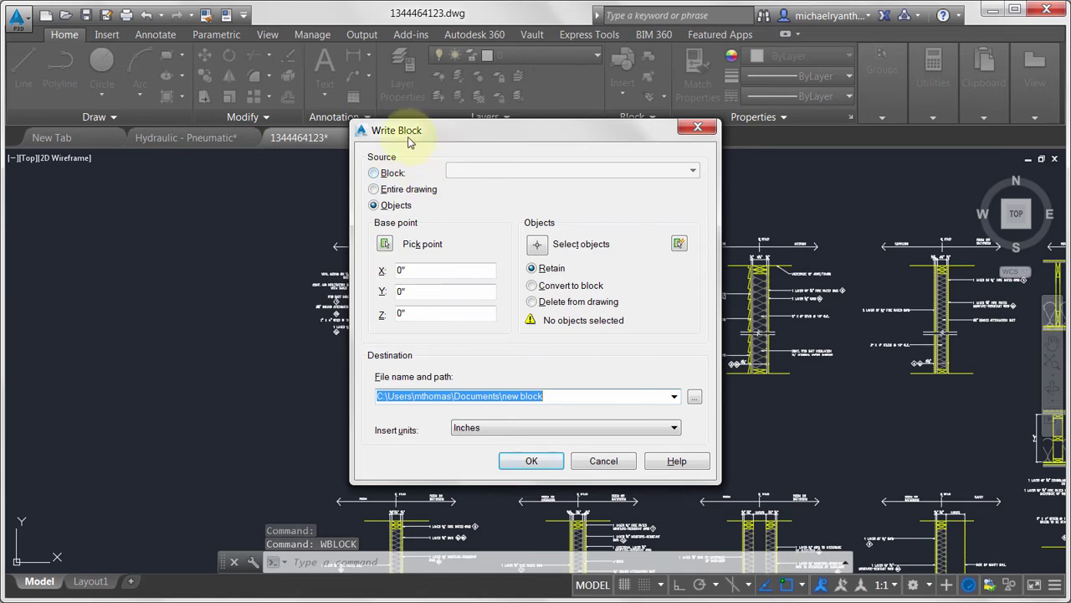
Step: Set the Write Block source to Objects after trying Block and Entire drawing
left_click(392, 173)
left_click(520, 171)
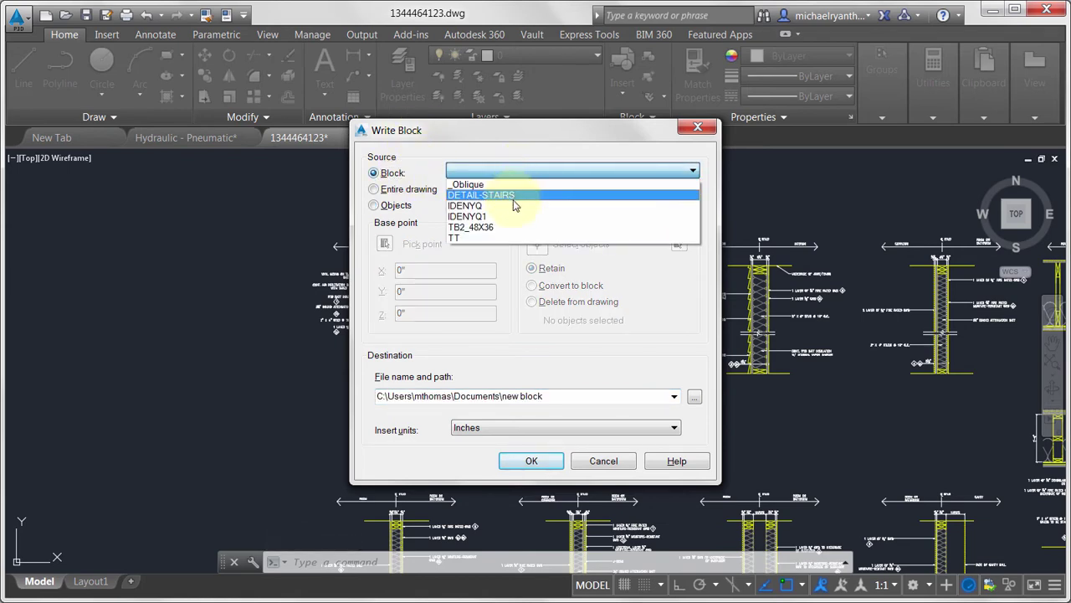
left_click(514, 159)
key("Tab")
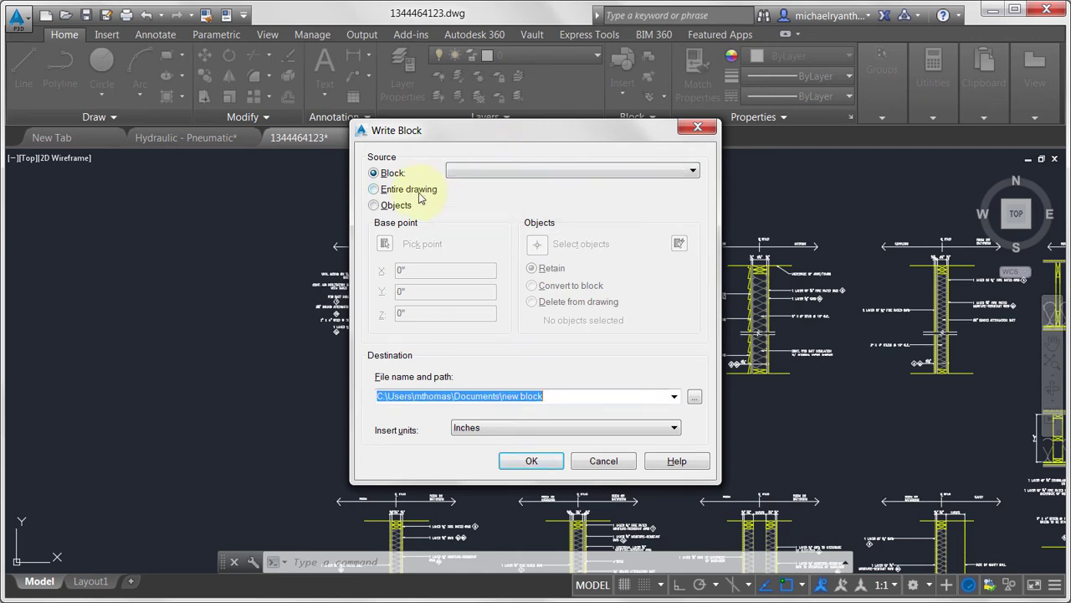
left_click(413, 191)
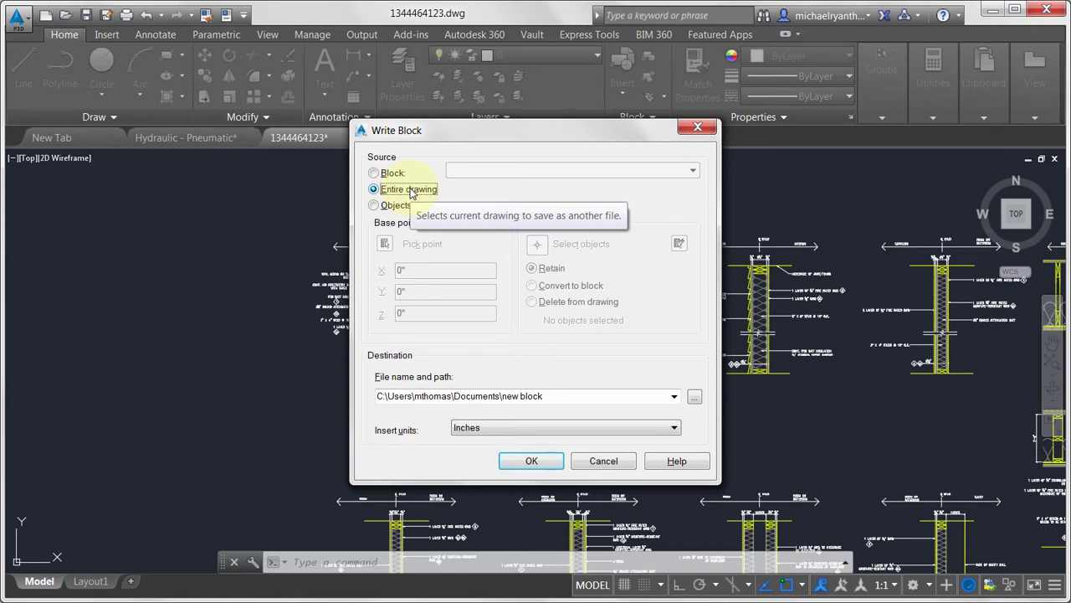
left_click(398, 205)
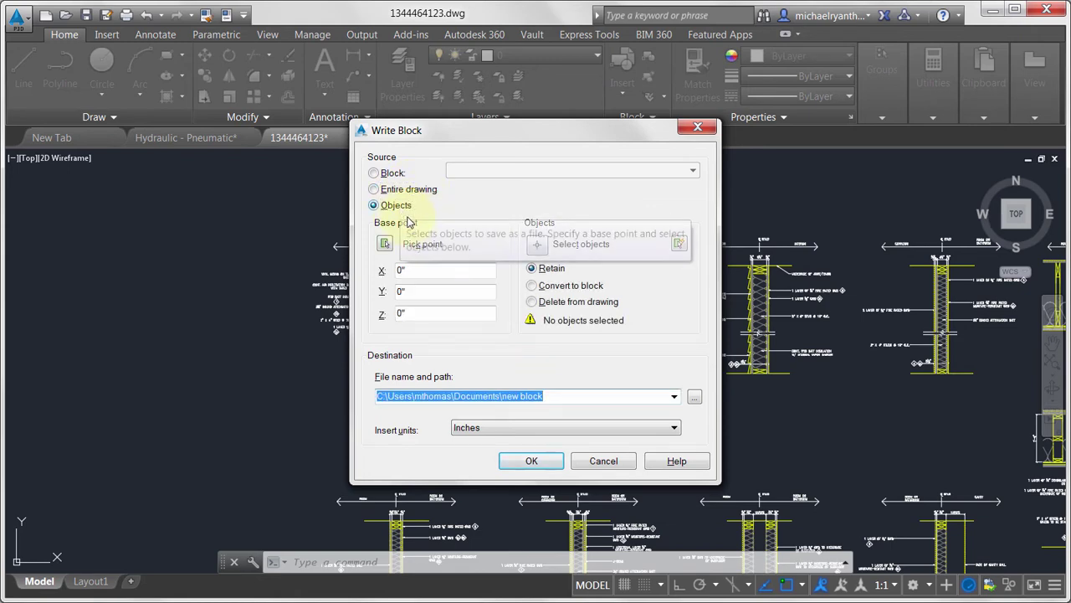
Step: Set the base point at the wall's bottom midpoint, X 3'-9 5/16", Y 18'-10 19/64"
left_click(385, 242)
scroll(374, 364, "up", 5)
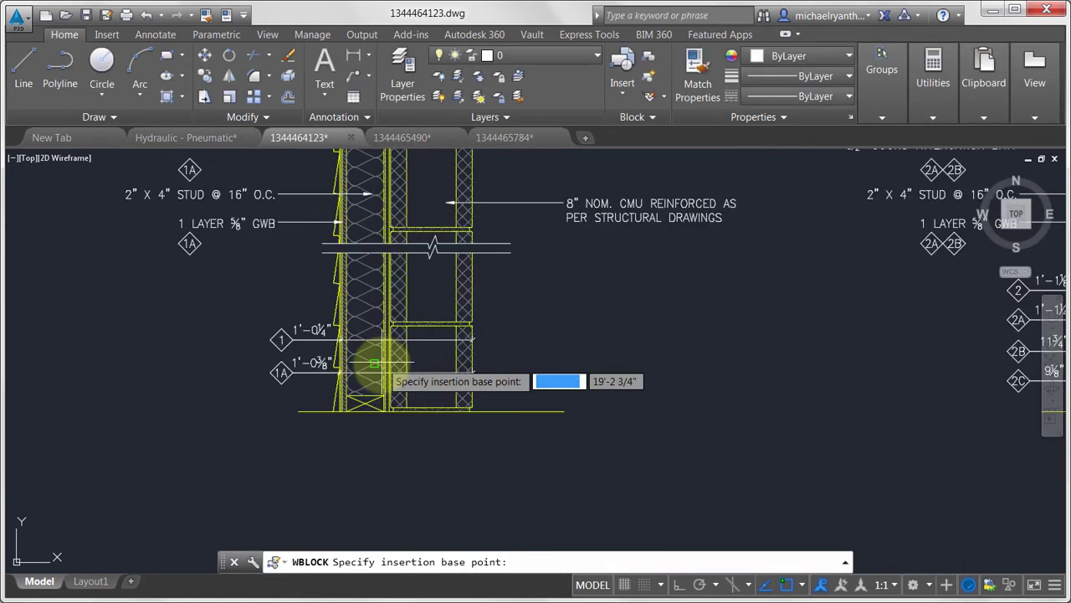
right_click(424, 419, "shift")
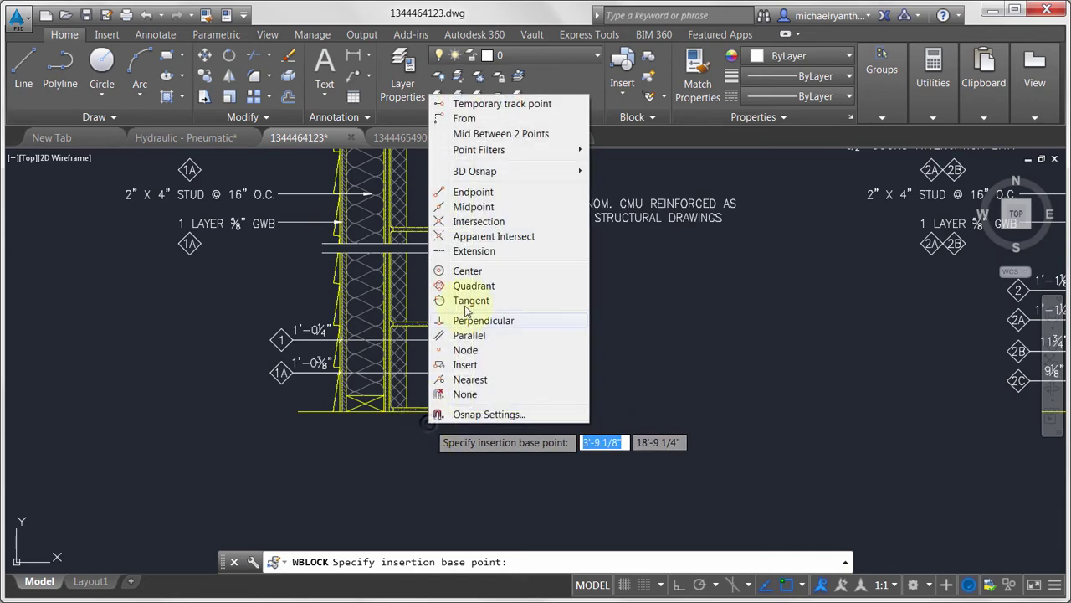
left_click(477, 207)
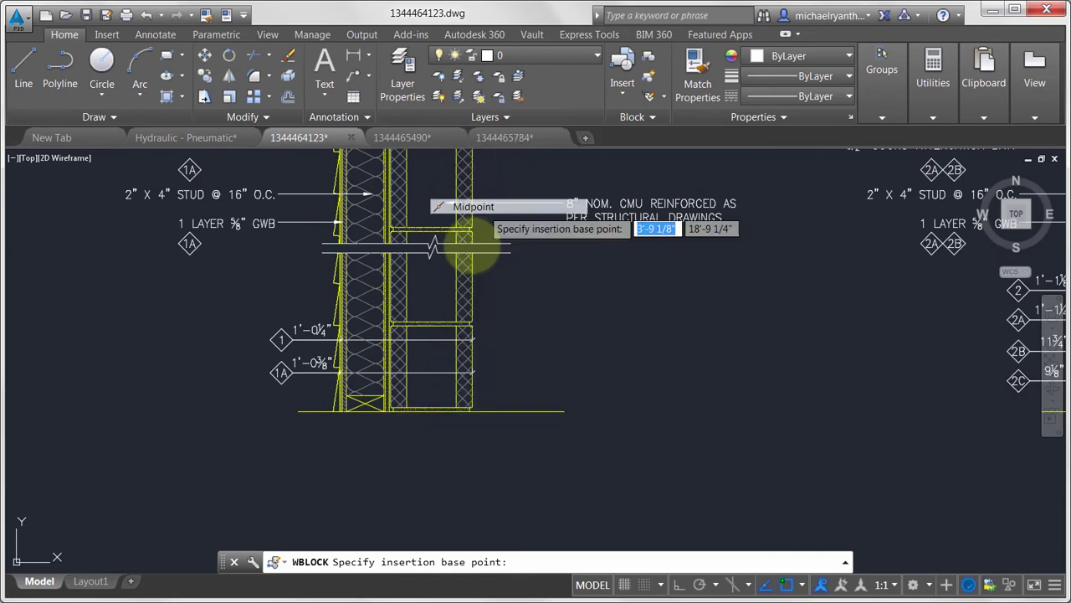
left_click(427, 411)
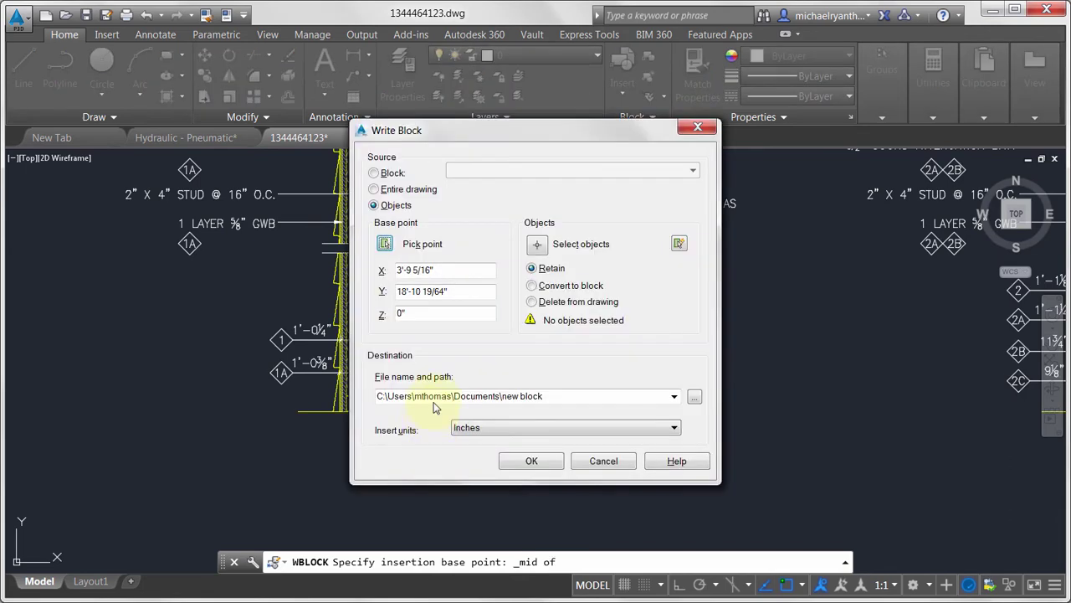
Step: Window-select the left wall detail's 248 objects as the export content
left_click(540, 243)
scroll(525, 259, "down", 5)
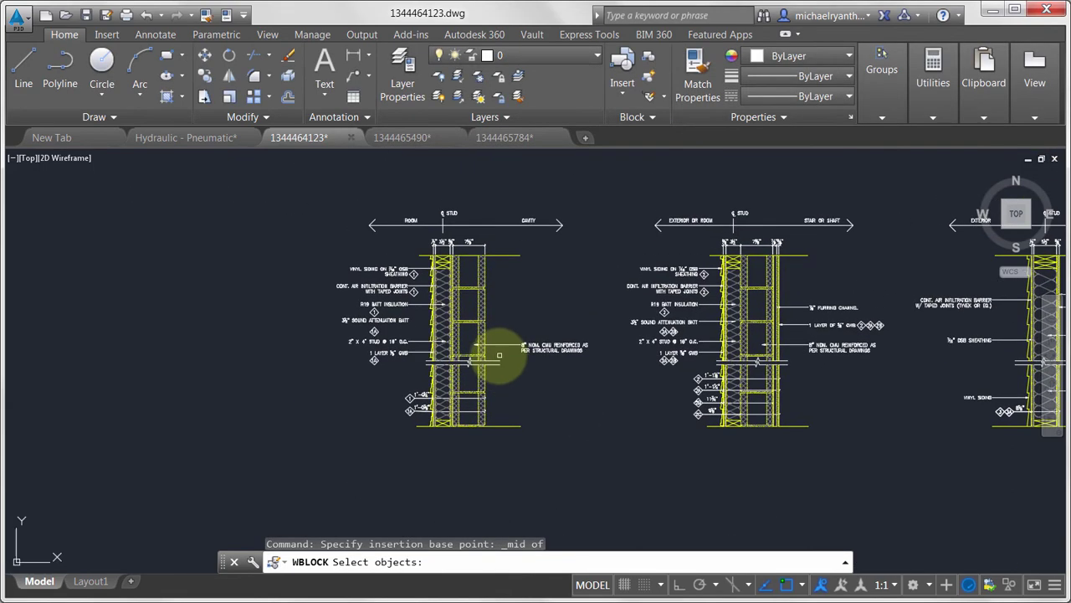
left_click(307, 175)
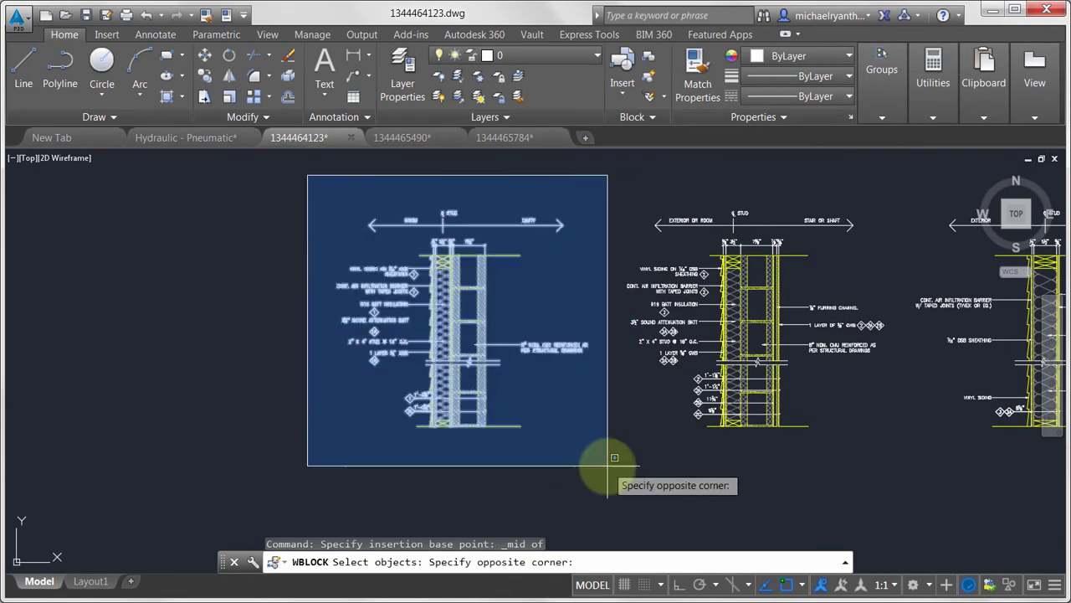
left_click(609, 465)
key("Return")
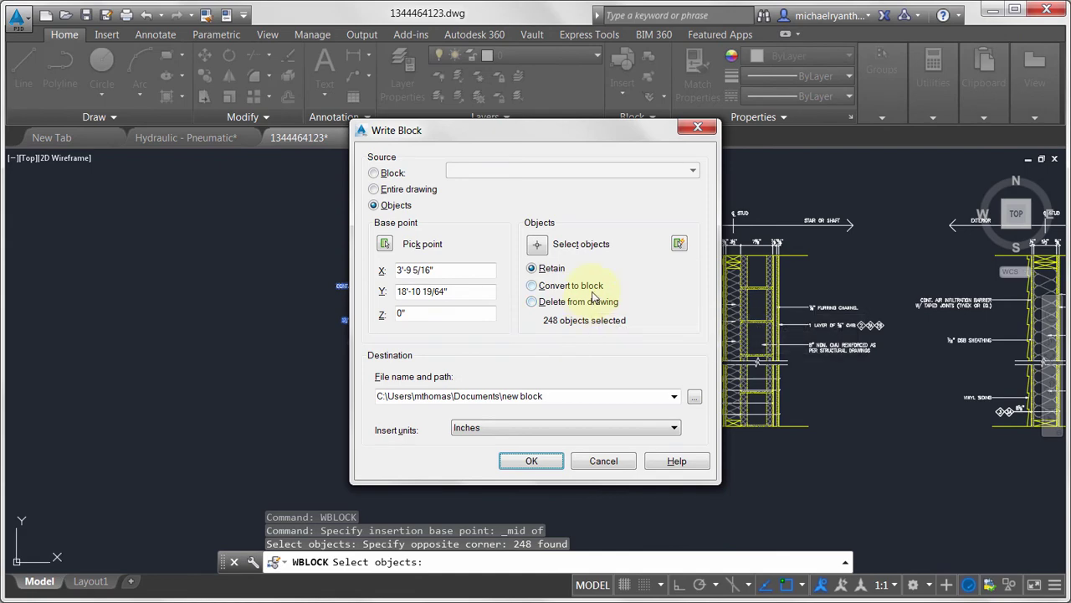
left_click(552, 398)
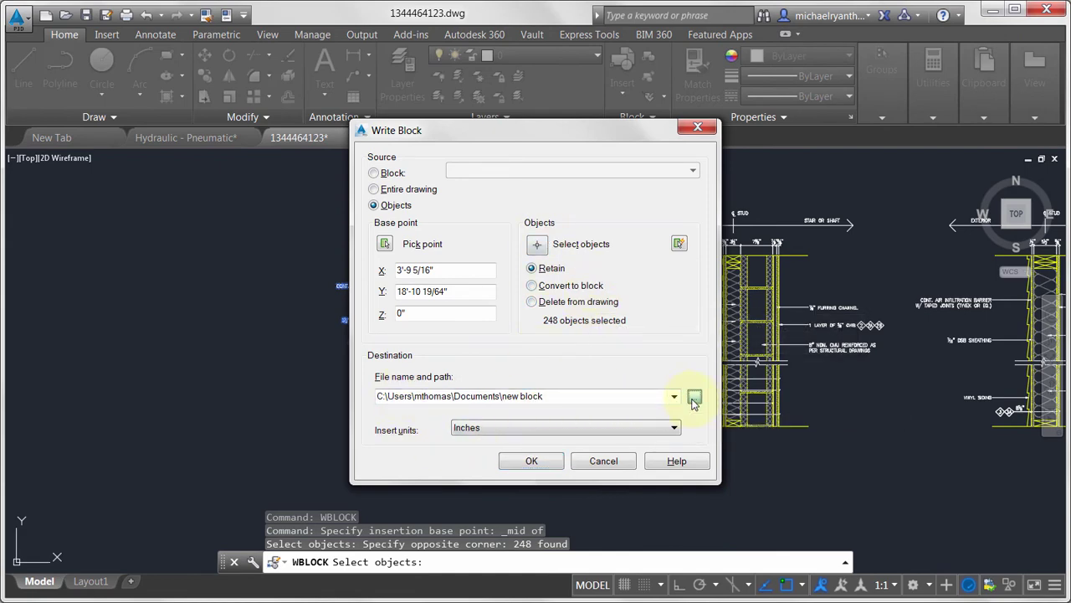
left_click(694, 400)
Step: Target the export to wDetail in D:\_Vault Working Folder\Designs\ACAD
left_click(439, 130)
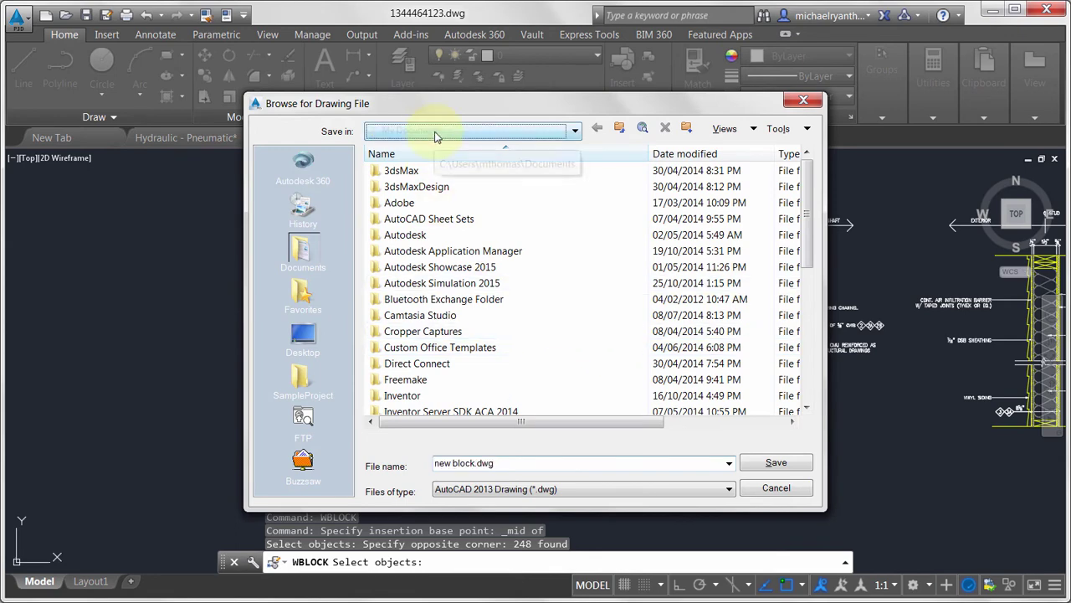
left_click(425, 227)
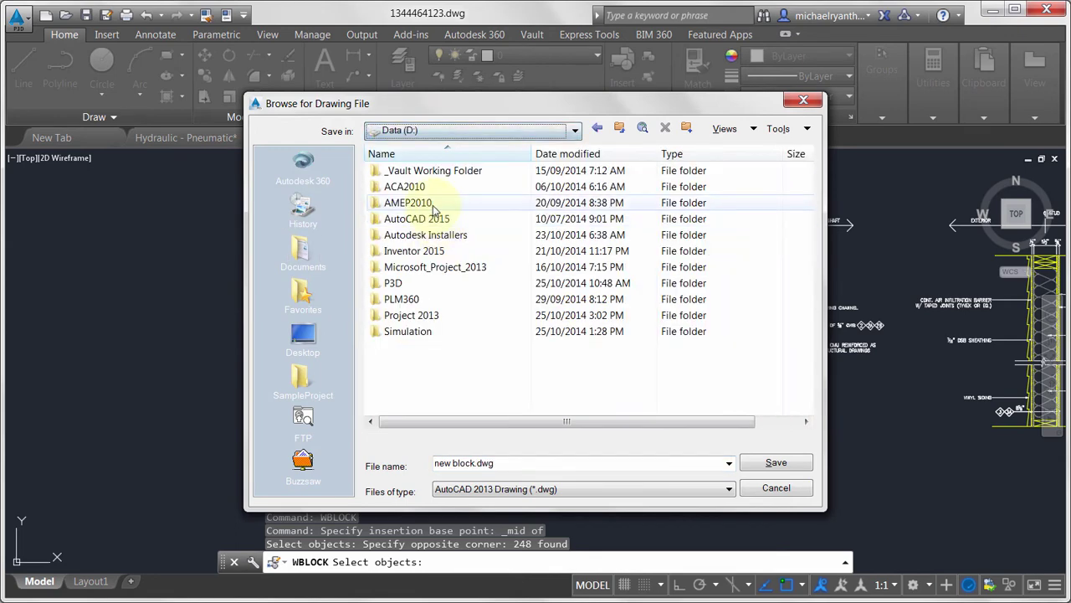
double_click(432, 172)
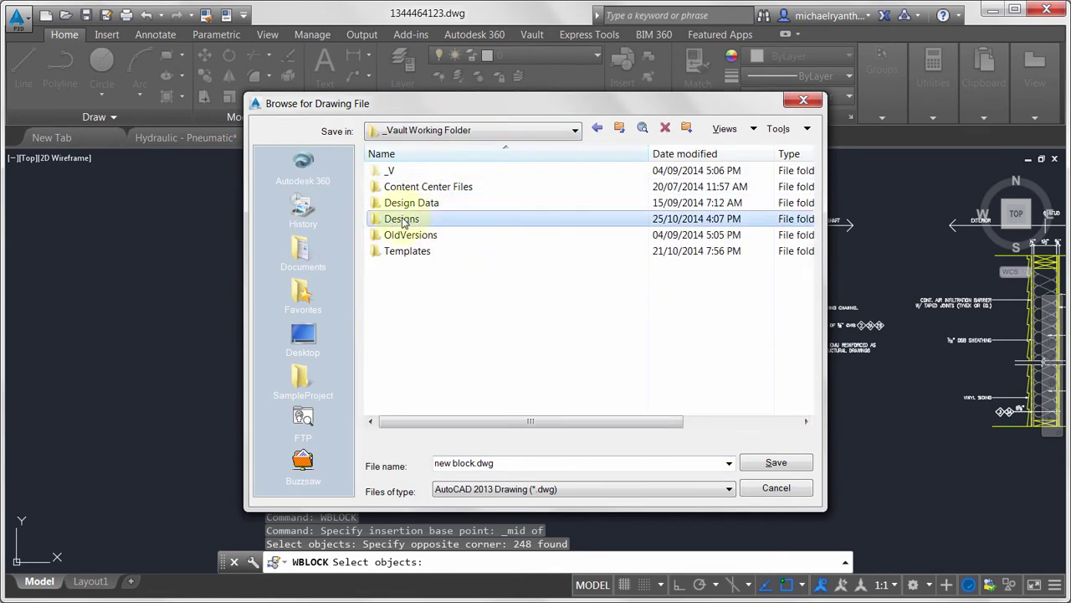
double_click(410, 218)
double_click(397, 187)
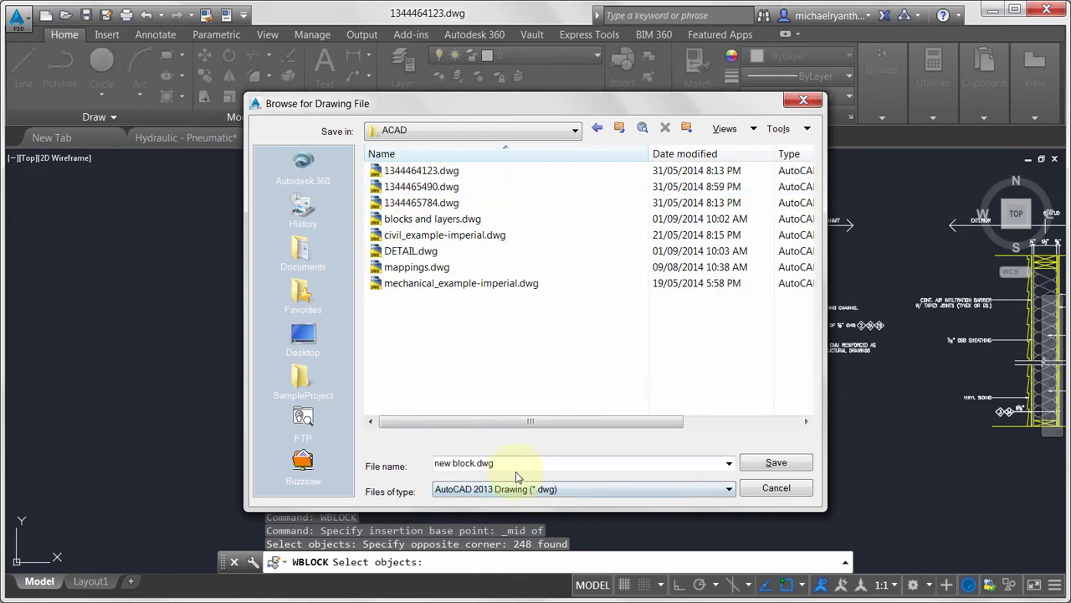
double_click(472, 463)
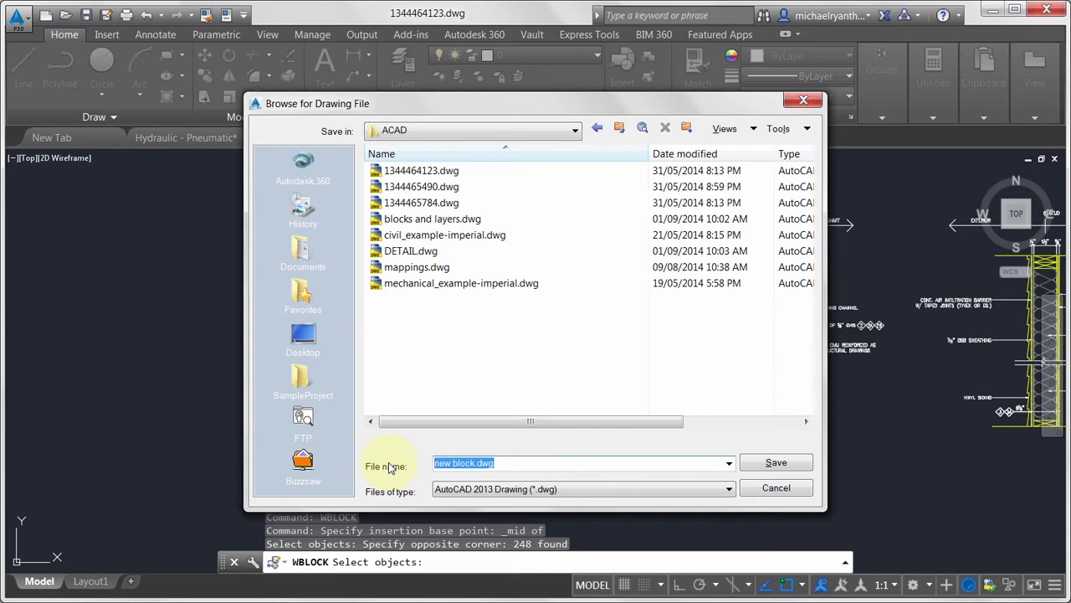
type("wDetail")
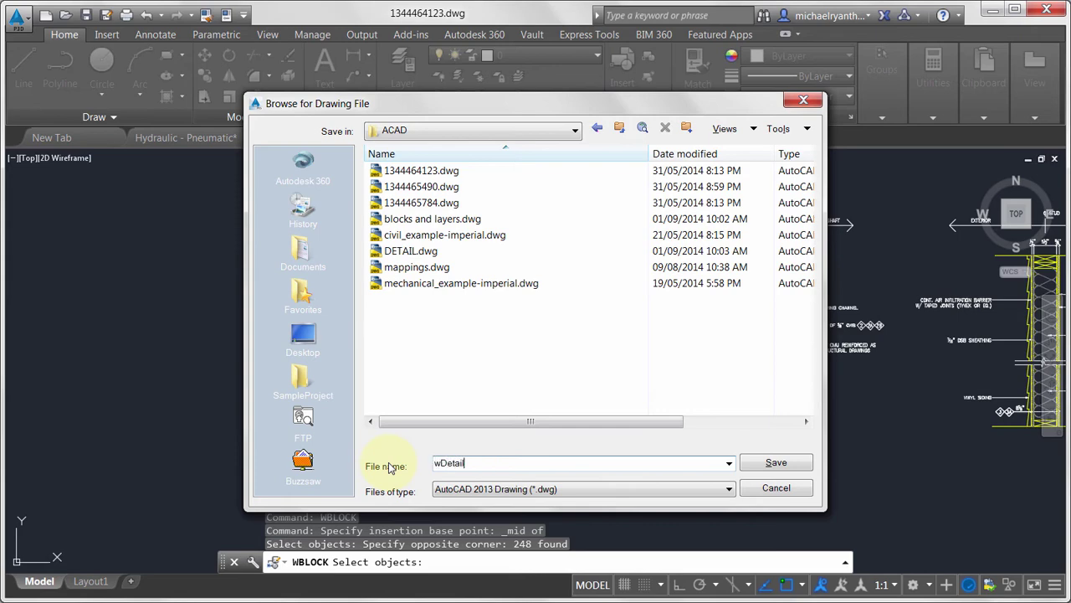
key("Return")
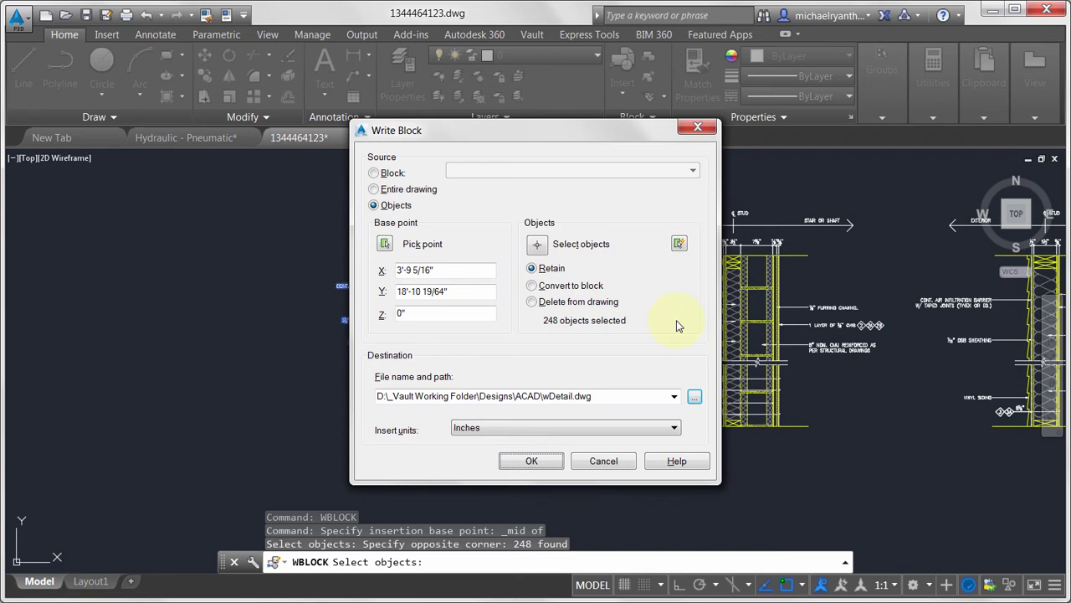
Step: Choose Convert to block and write the left wall detail out to wDetail.dwg
left_click(541, 287)
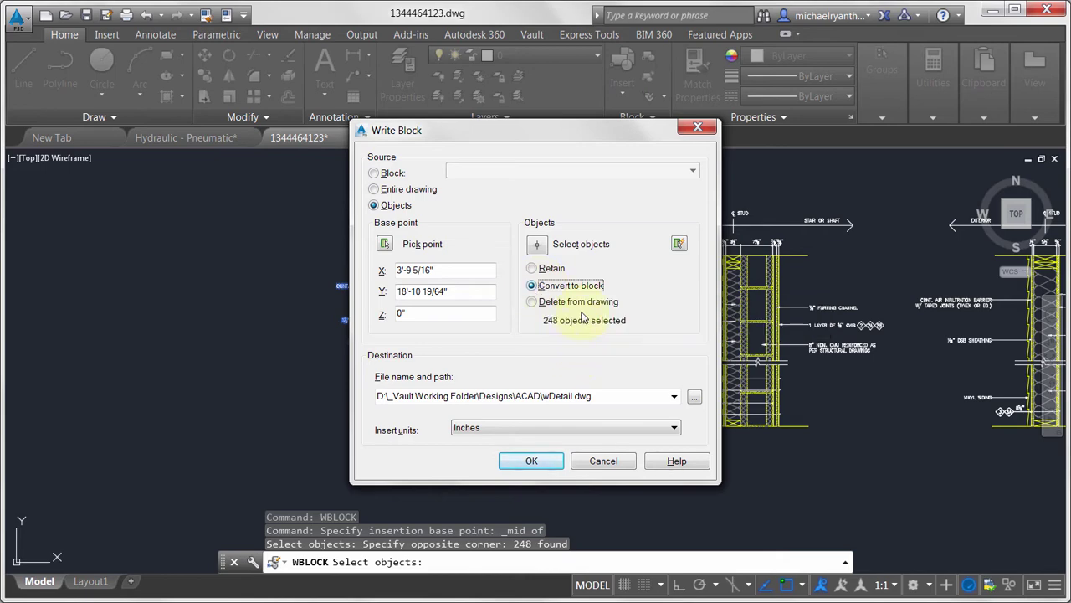
left_click(579, 303)
left_click(572, 287)
left_click(539, 463)
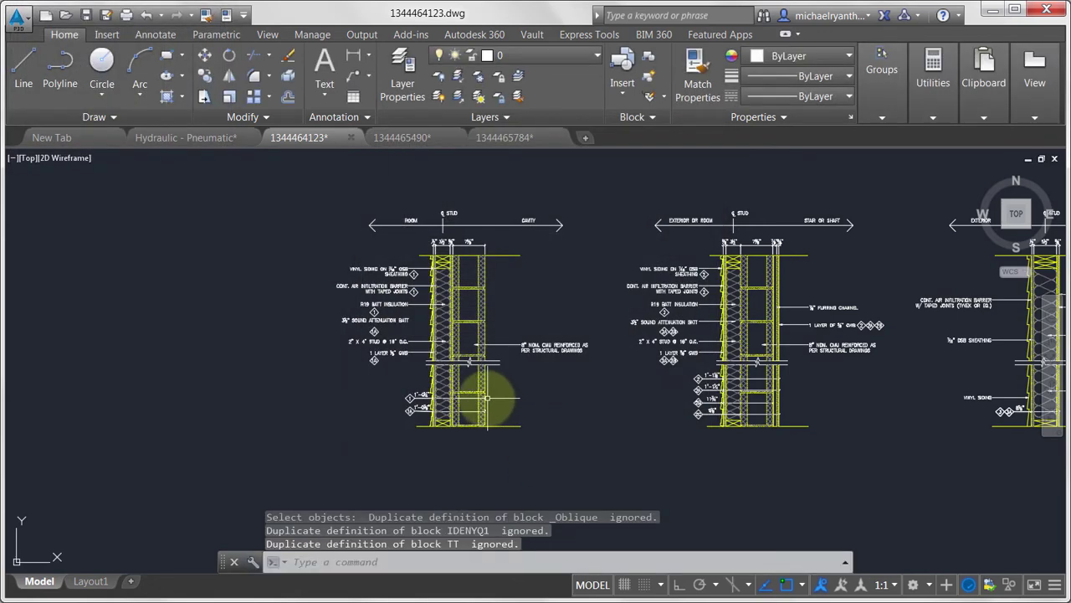
mouse_move(484, 397)
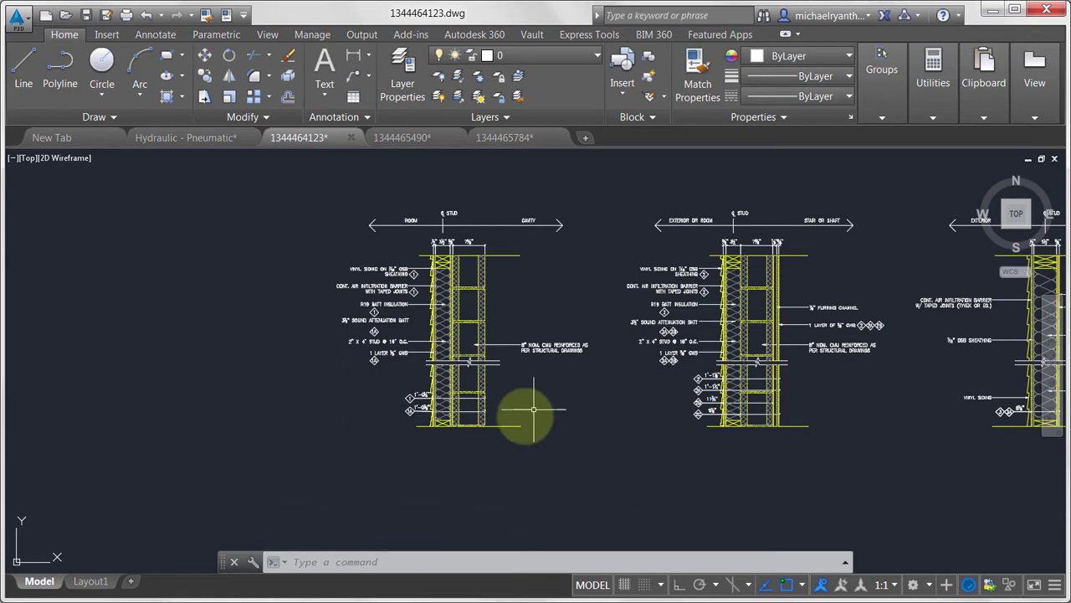
Step: Open wDetail.dwg and inspect its layer list
left_click(65, 15)
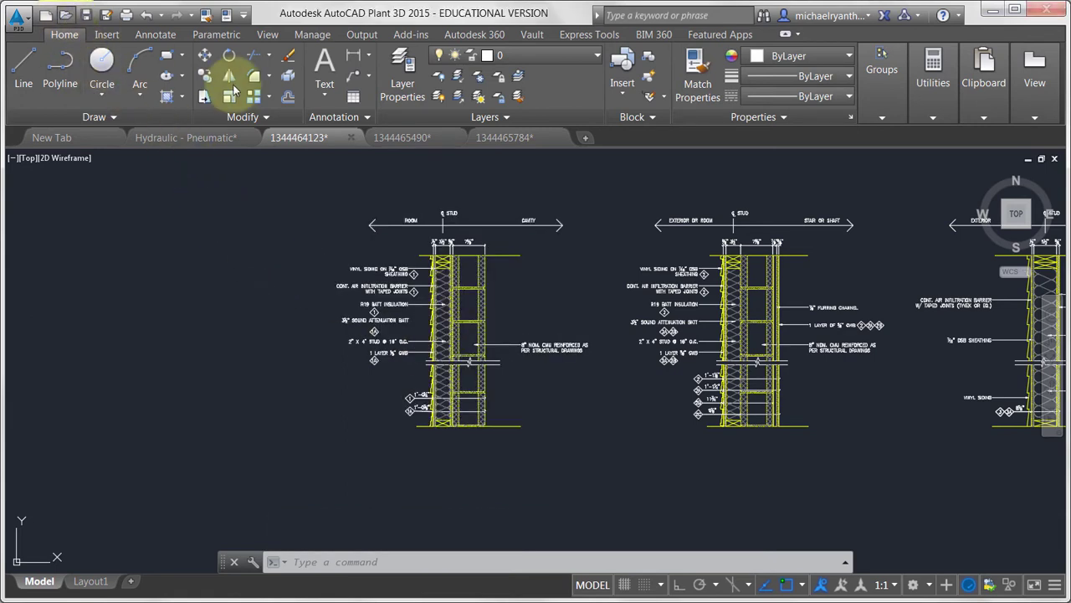
left_click(404, 300)
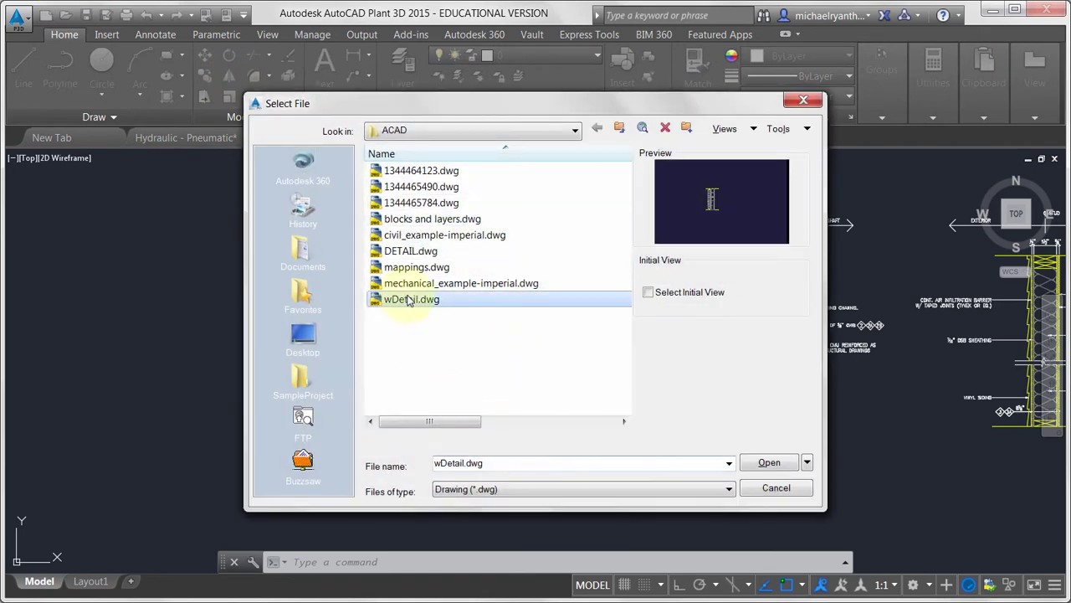
left_click(770, 463)
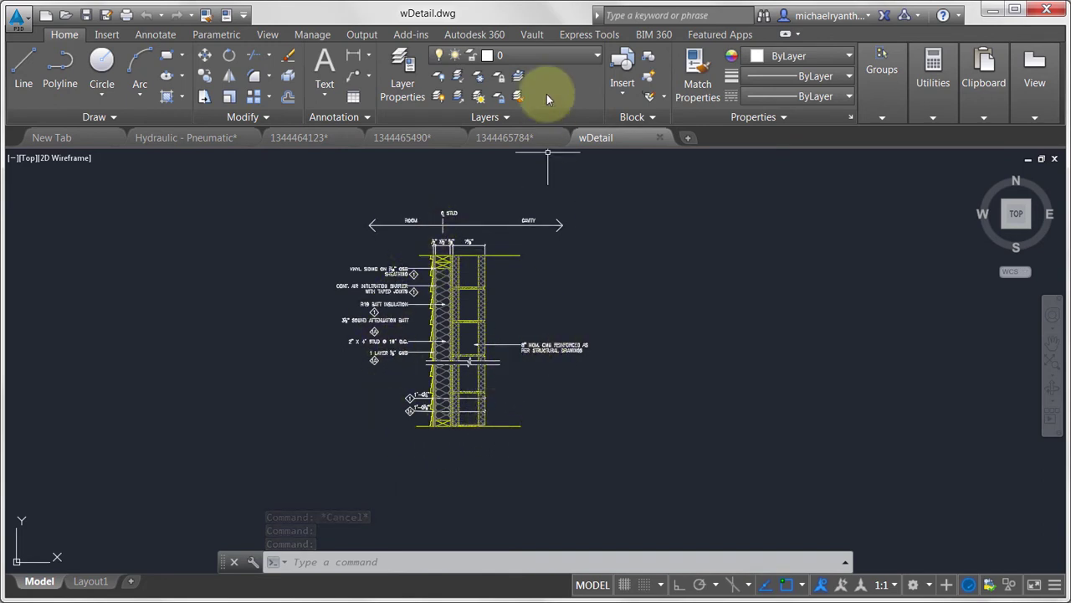
left_click(545, 60)
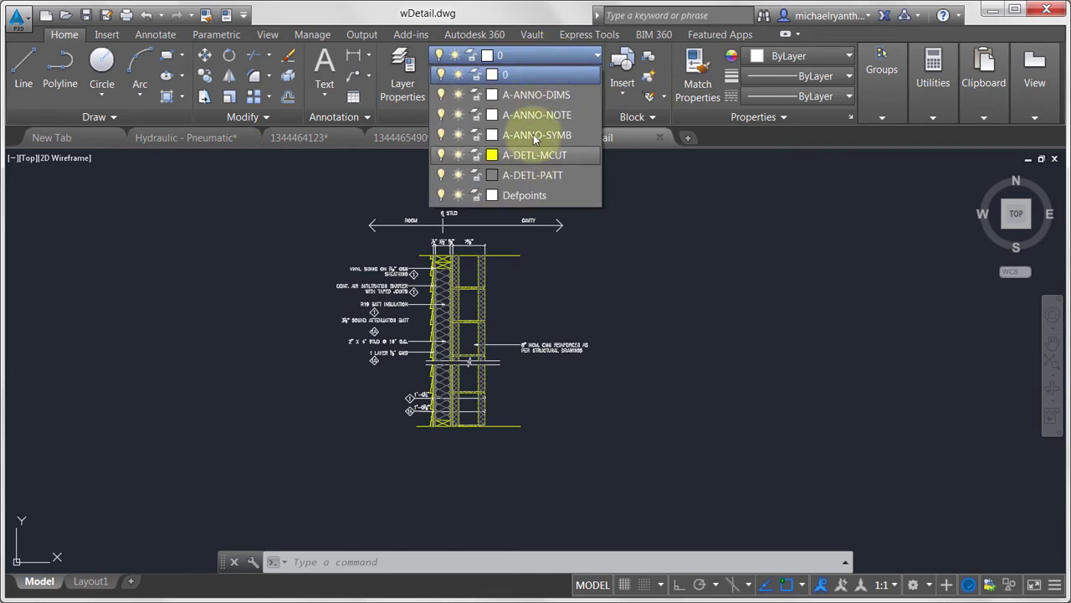
key("Escape")
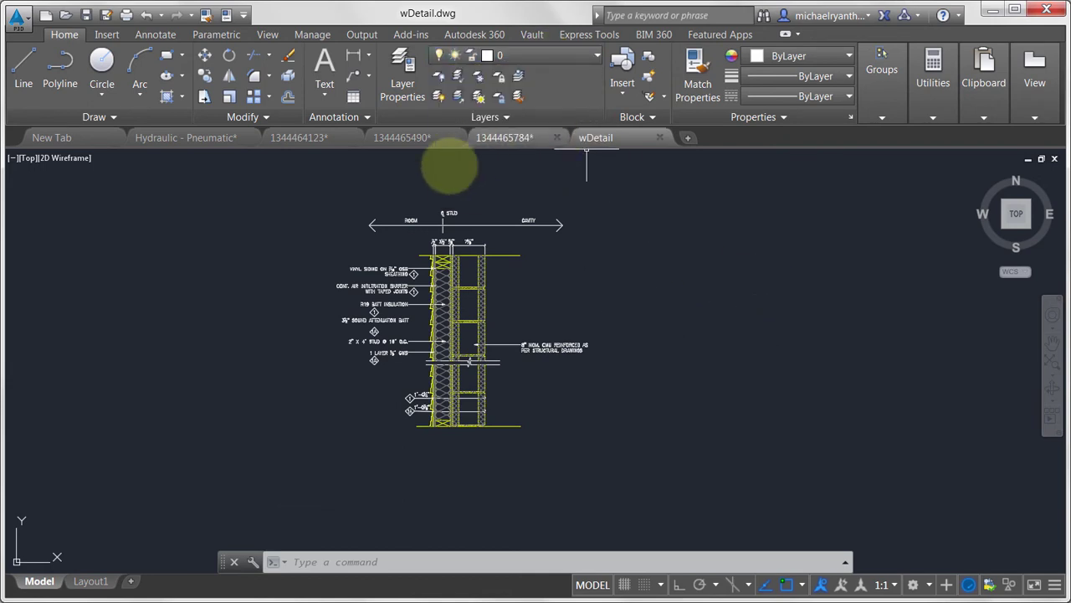
key("Escape")
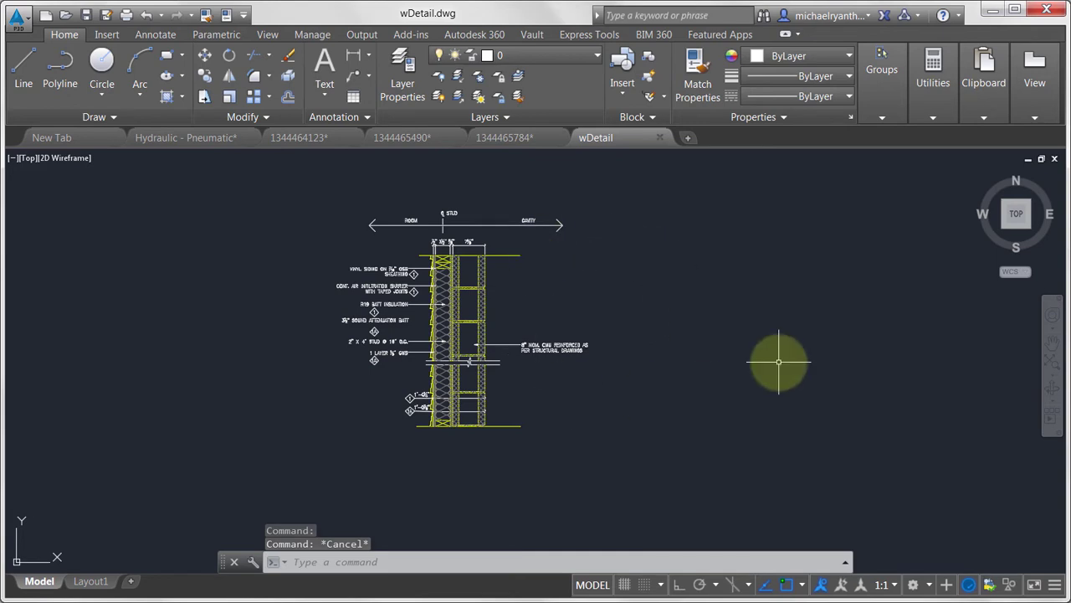
left_click(660, 139)
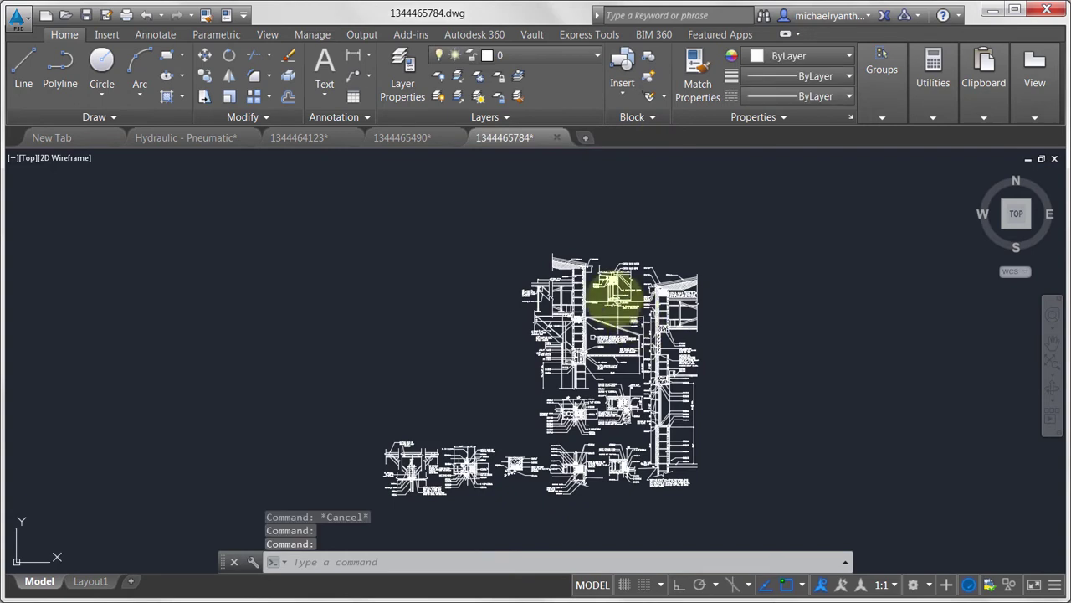
left_click(404, 143)
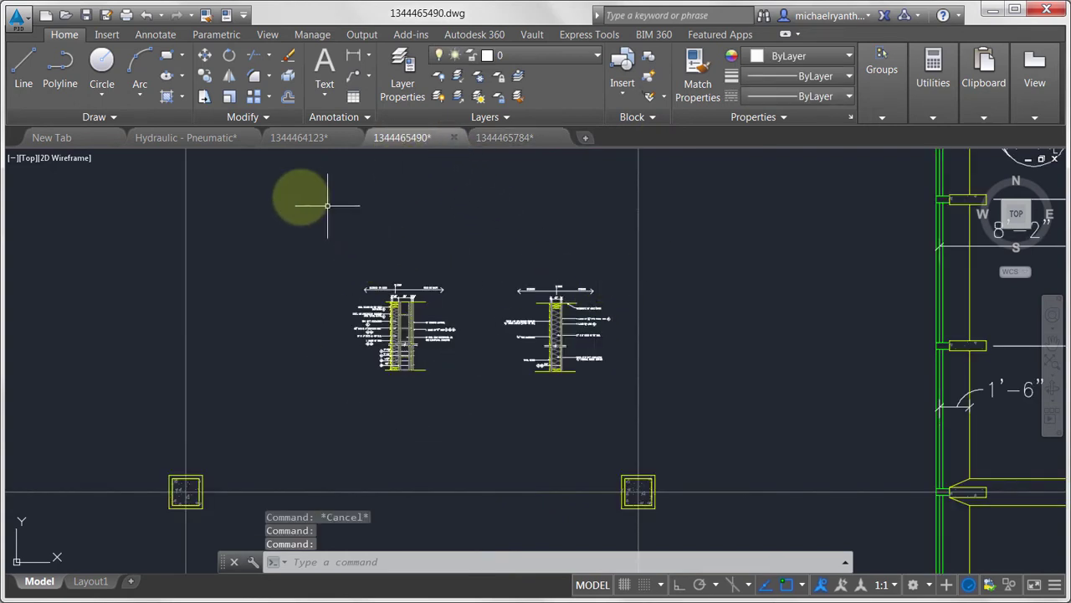
Step: Open the full block Insert dialog from the Insert tab and browse for a file
left_click(111, 36)
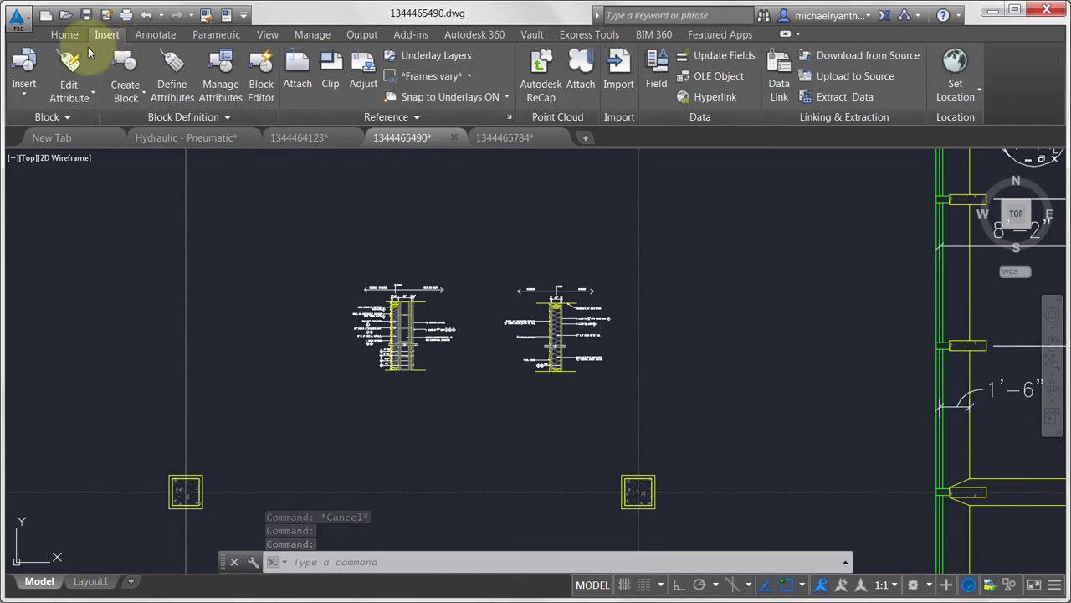
left_click(24, 71)
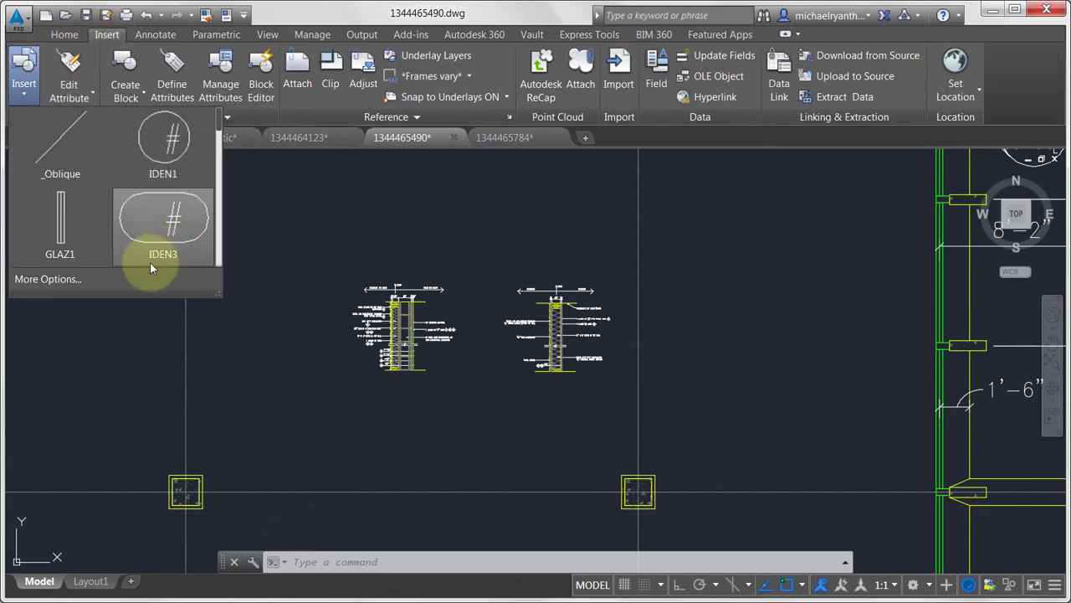
left_click(52, 280)
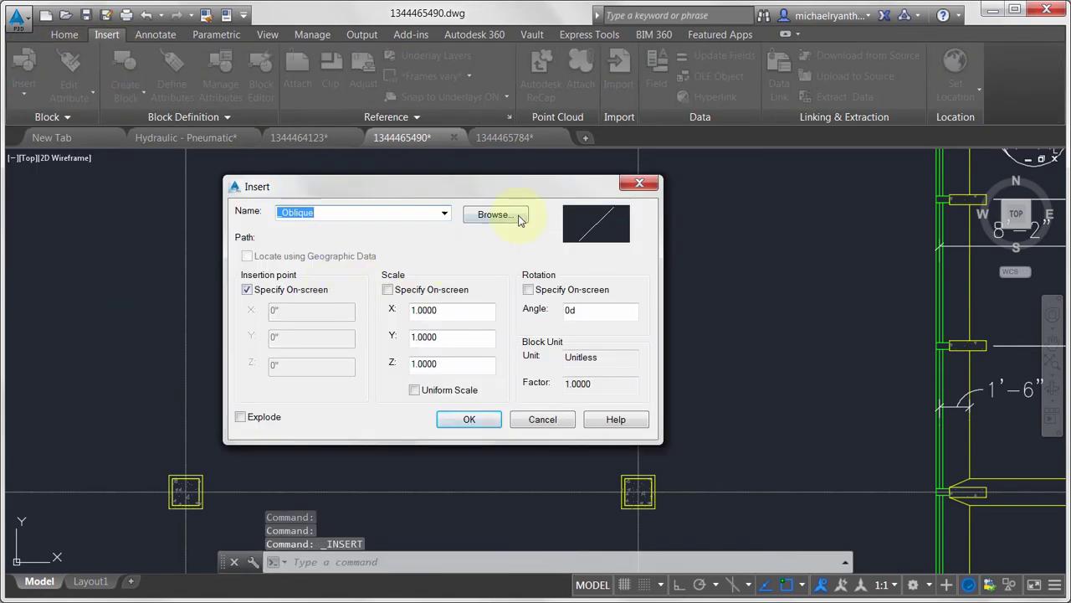
left_click(495, 214)
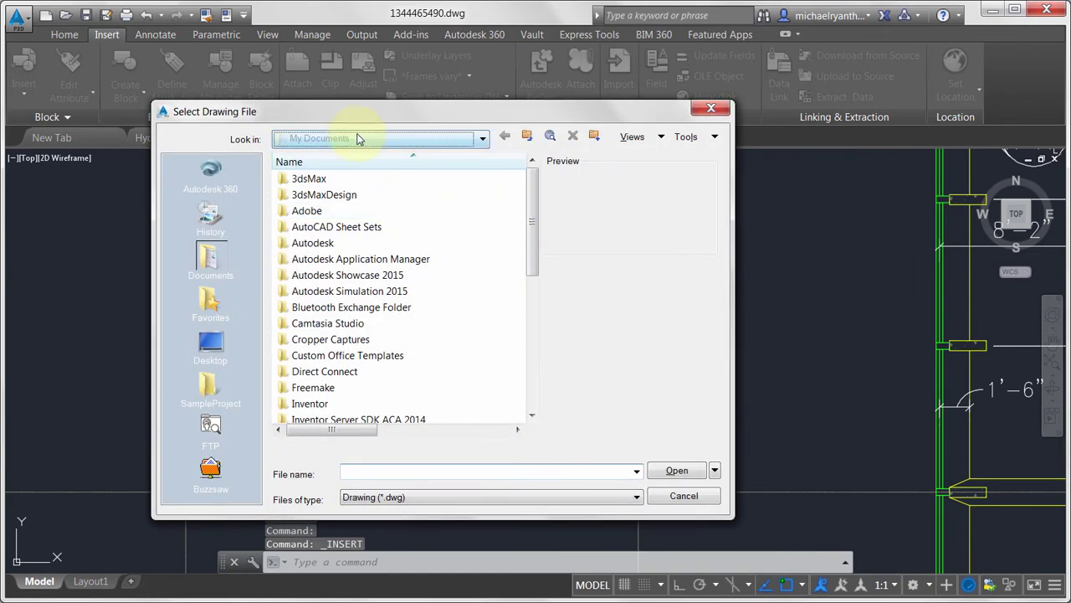
Step: Go to D:\_Vault Working Folder\Designs\ACAD and choose wDetail.dwg as the block
left_click(358, 139)
left_click(356, 238)
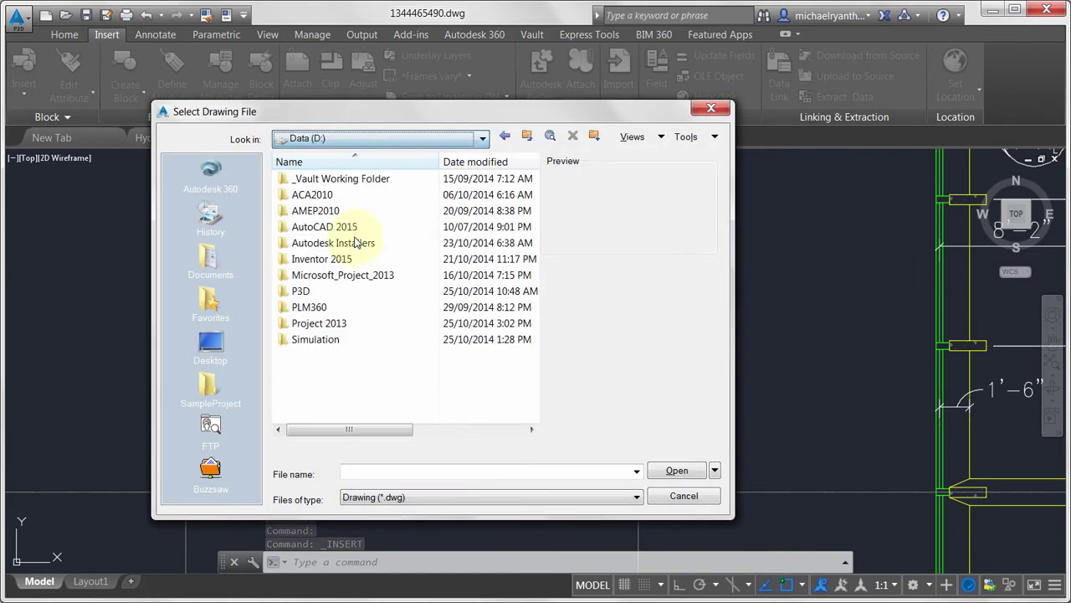
double_click(346, 180)
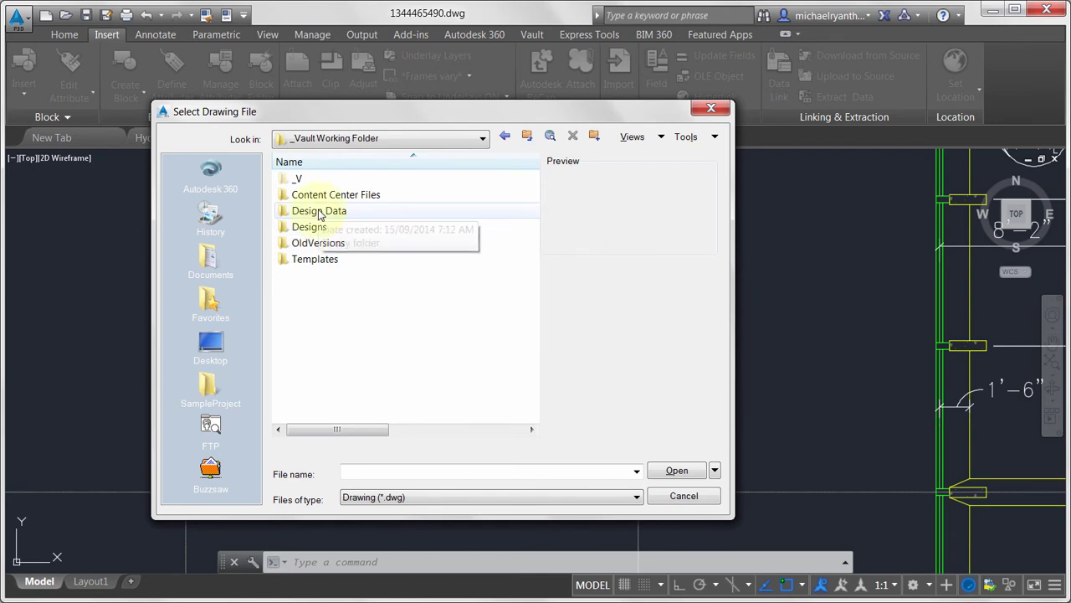
double_click(319, 212)
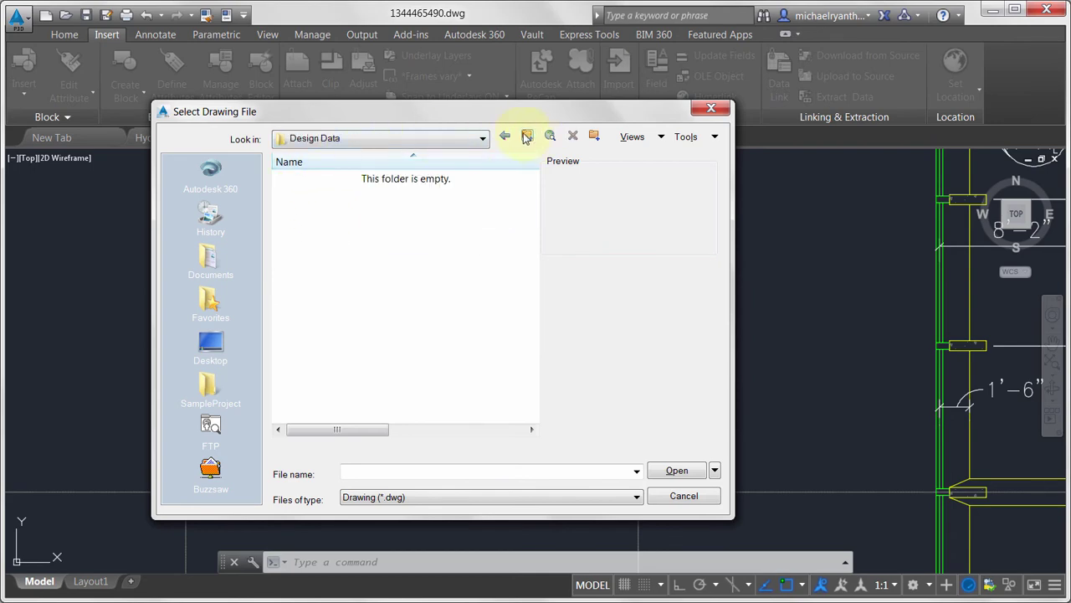
left_click(526, 138)
double_click(310, 228)
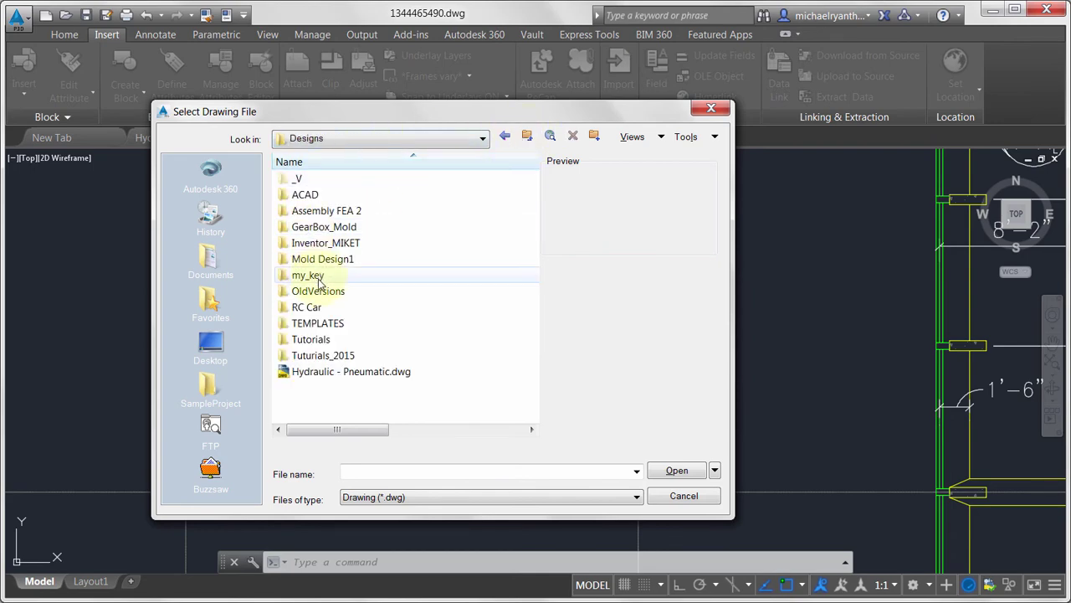
double_click(312, 196)
left_click(309, 308)
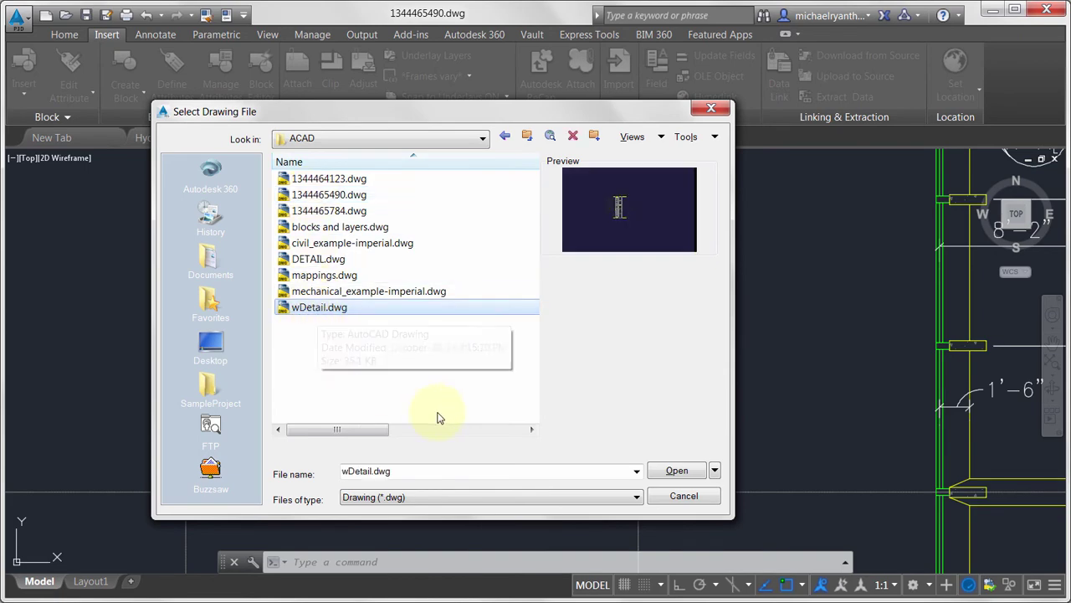
left_click(677, 470)
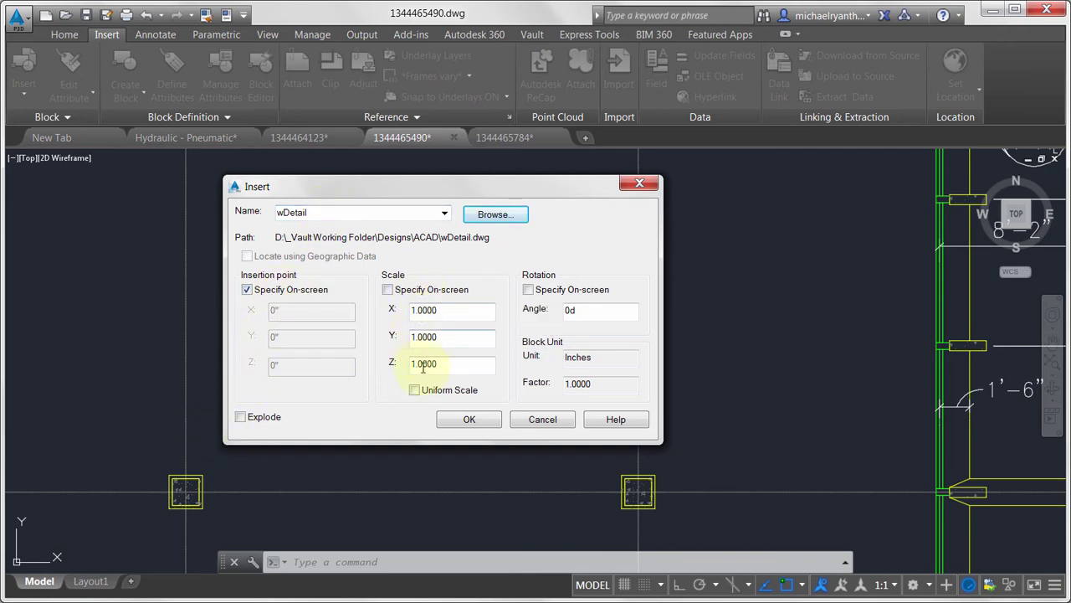
Step: Insert wDetail to the right of the two existing wall details
left_click(468, 419)
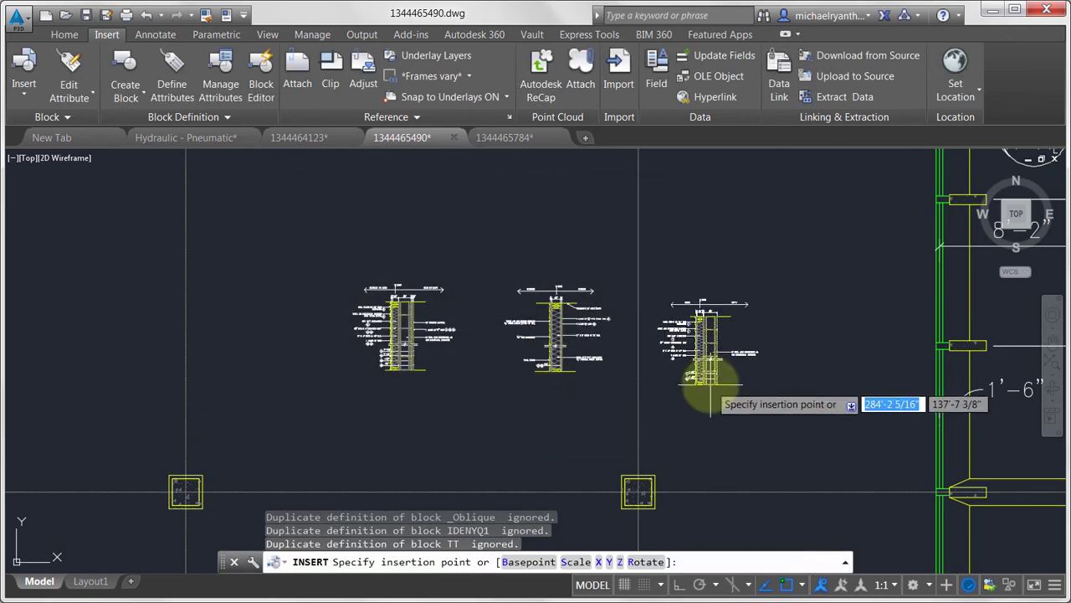
left_click(714, 391)
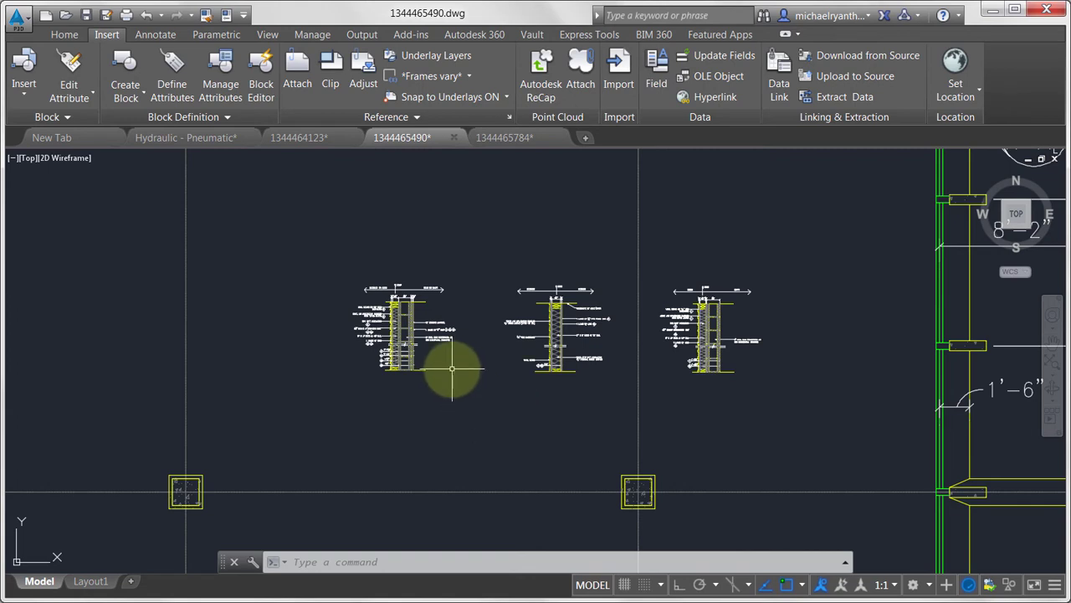
mouse_move(308, 139)
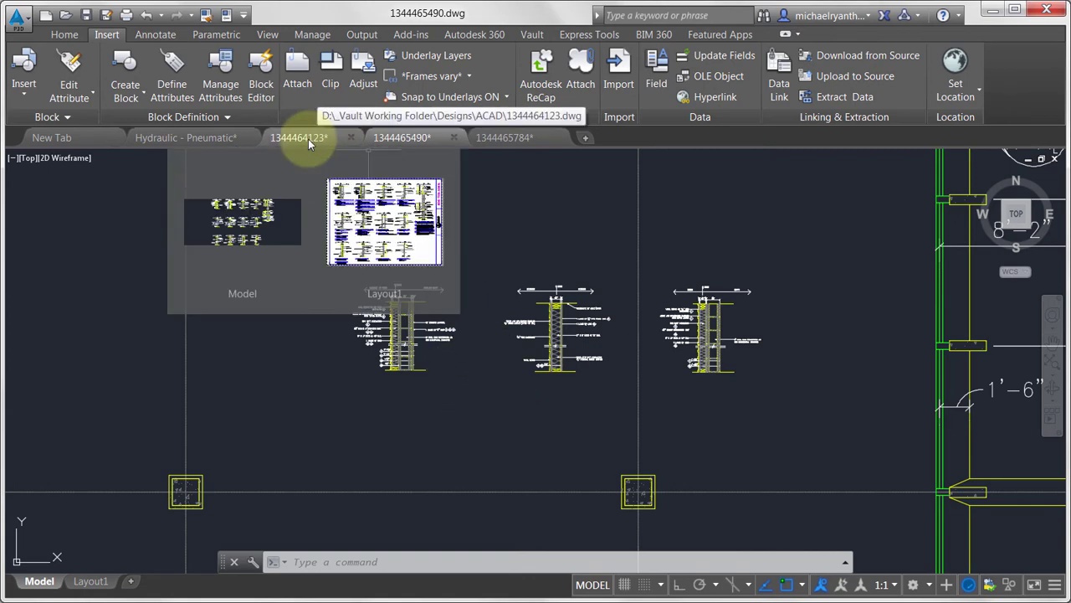
left_click(308, 137)
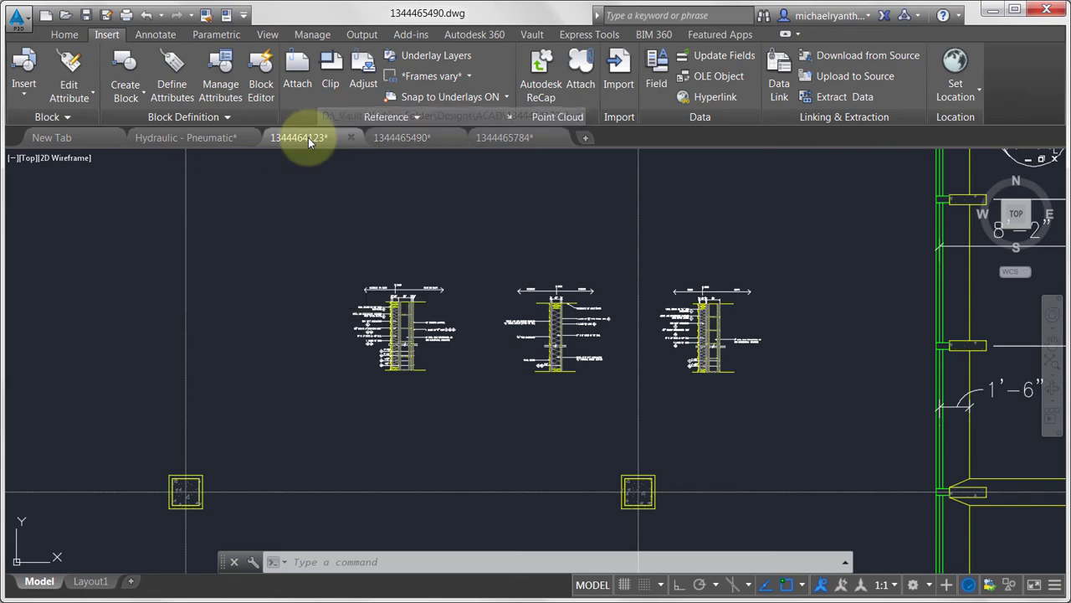
key("Escape")
scroll(426, 251, "down", 3)
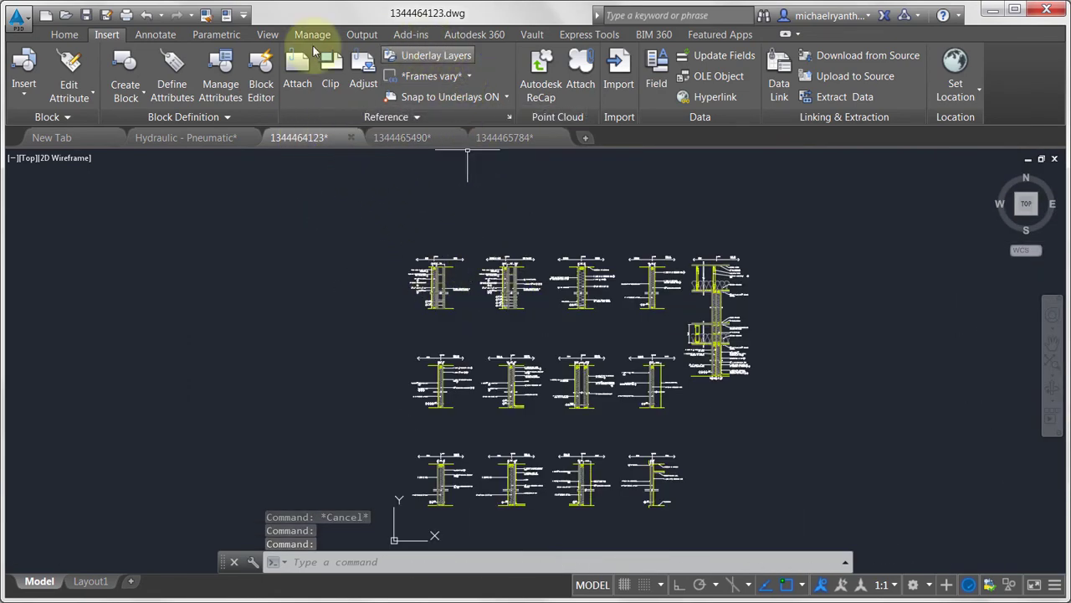
left_click(54, 34)
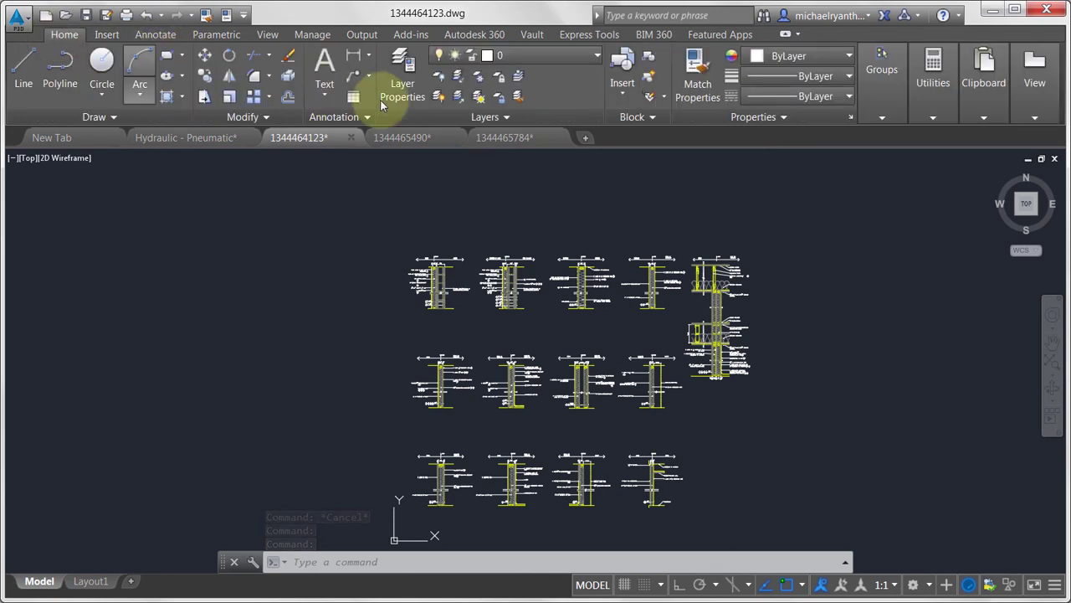
left_click(527, 52)
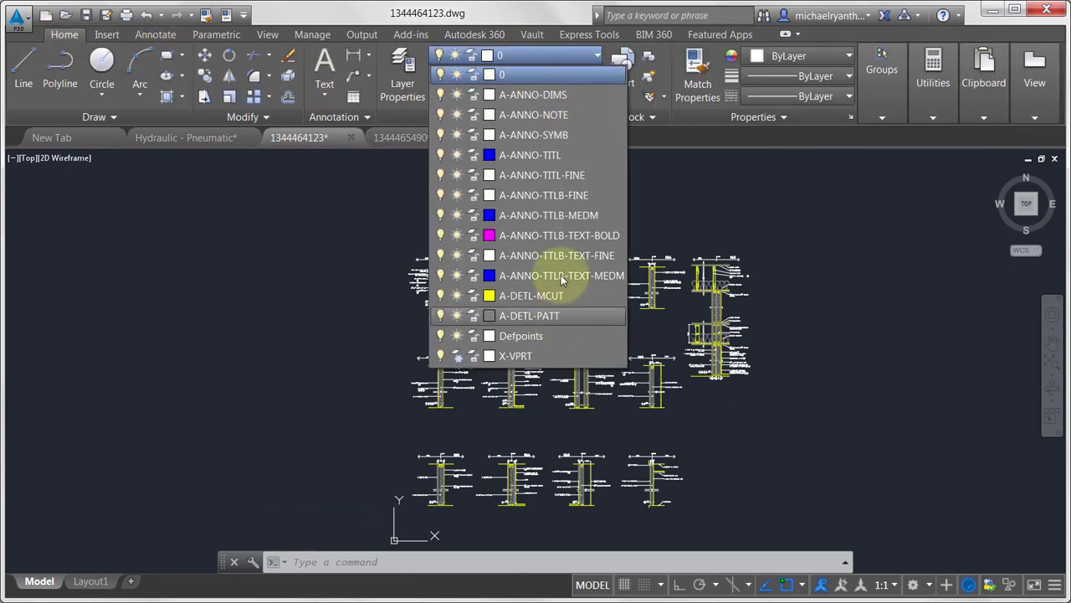
left_click(850, 204)
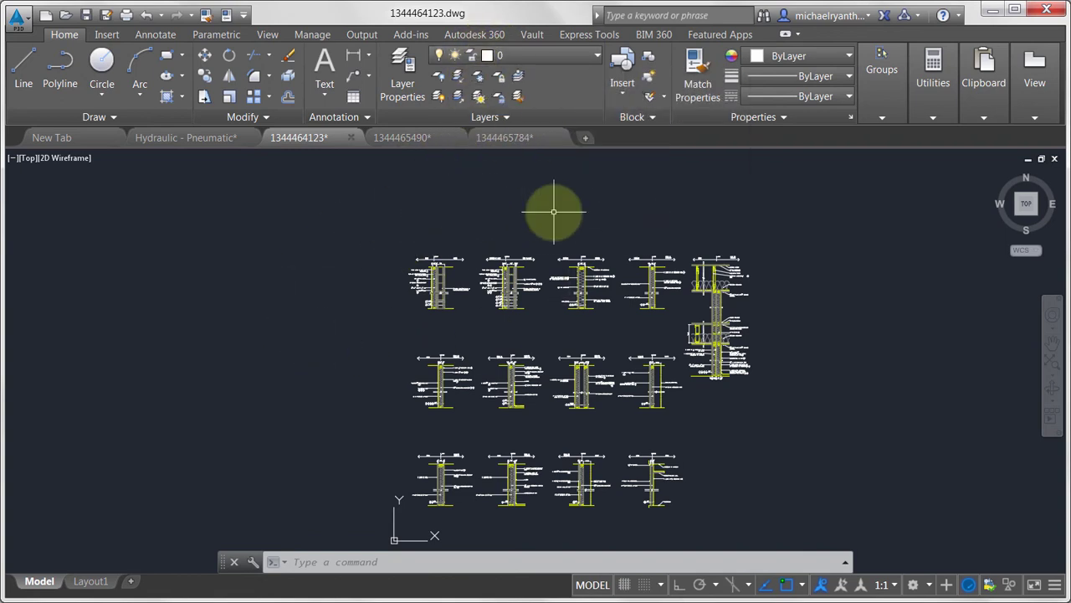
left_click(479, 137)
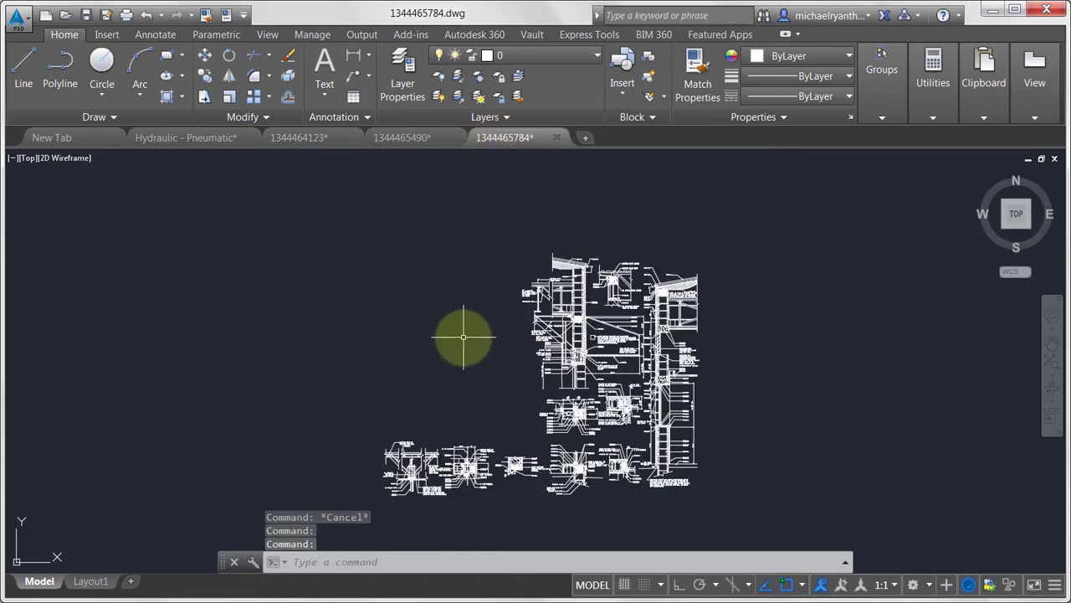
Step: Check the layers, then start INSERT with I, review block names and cancel
left_click(556, 55)
left_click(477, 214)
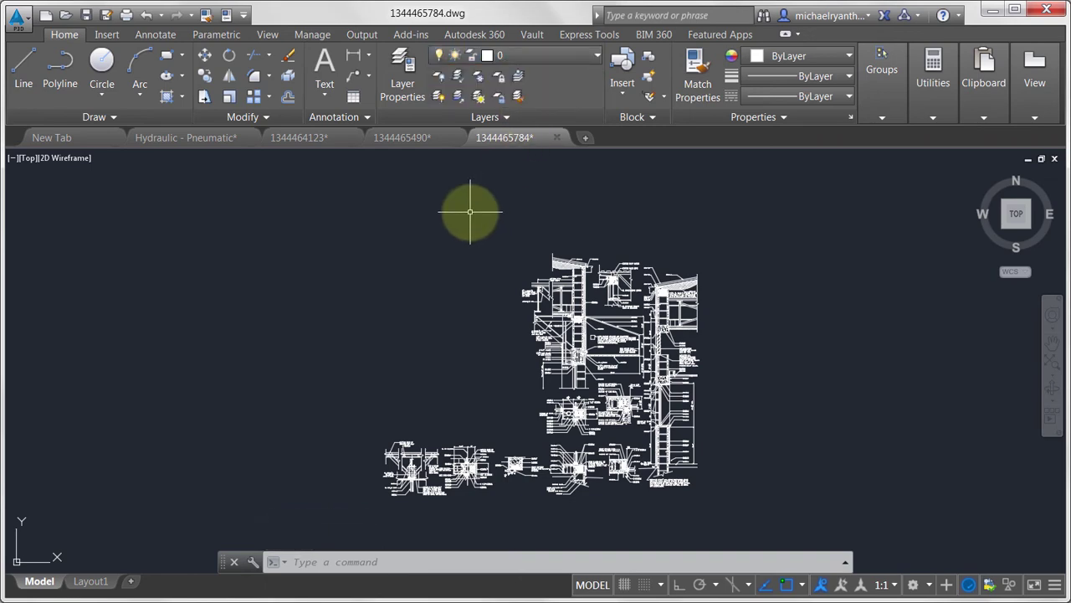
type("i")
key("Return")
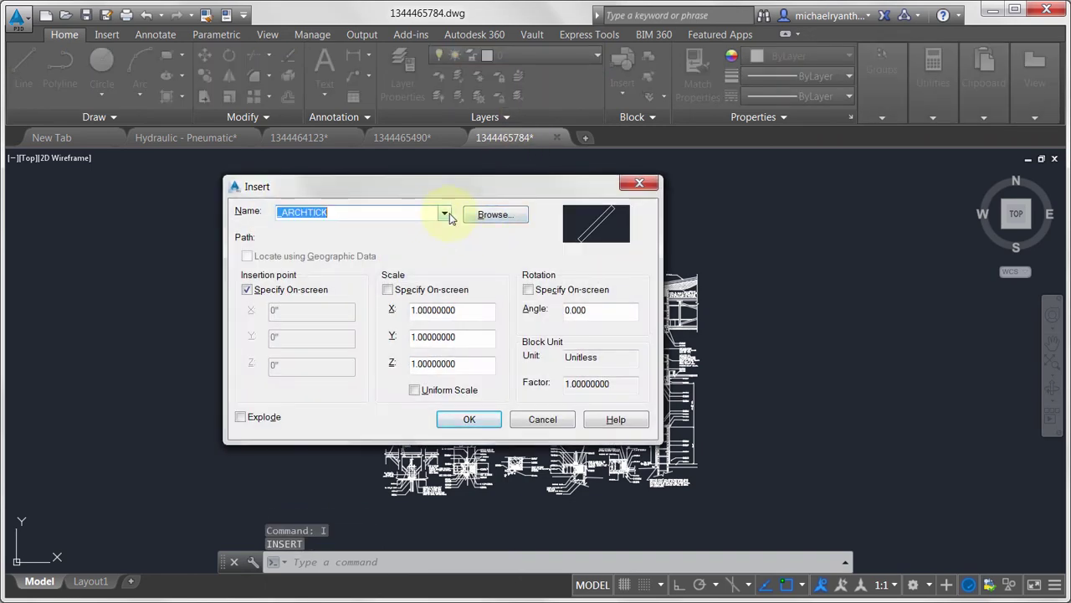
left_click(445, 214)
left_click(498, 242)
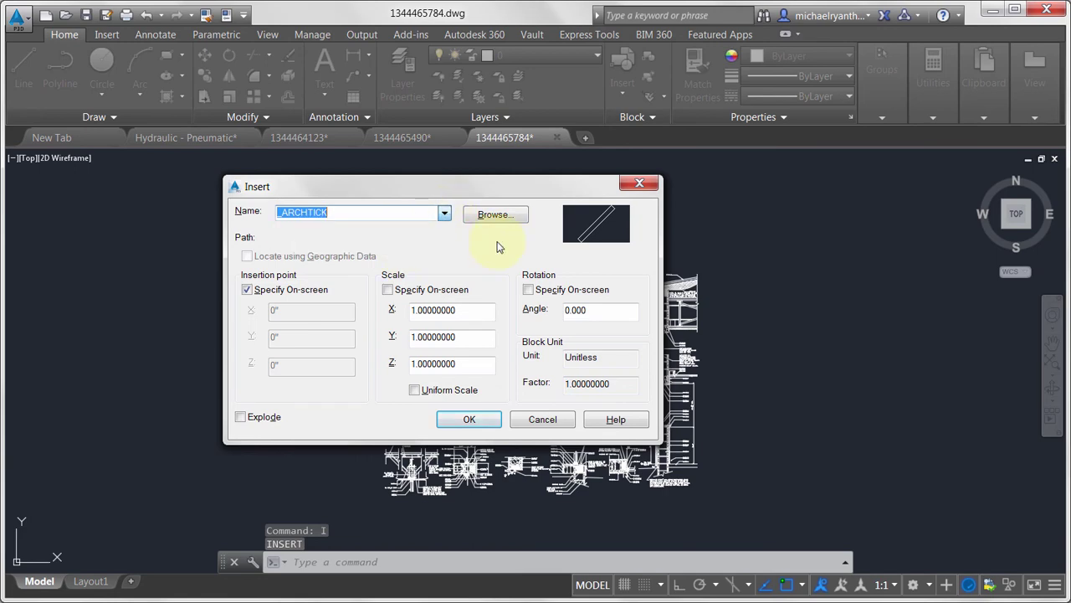
left_click(541, 420)
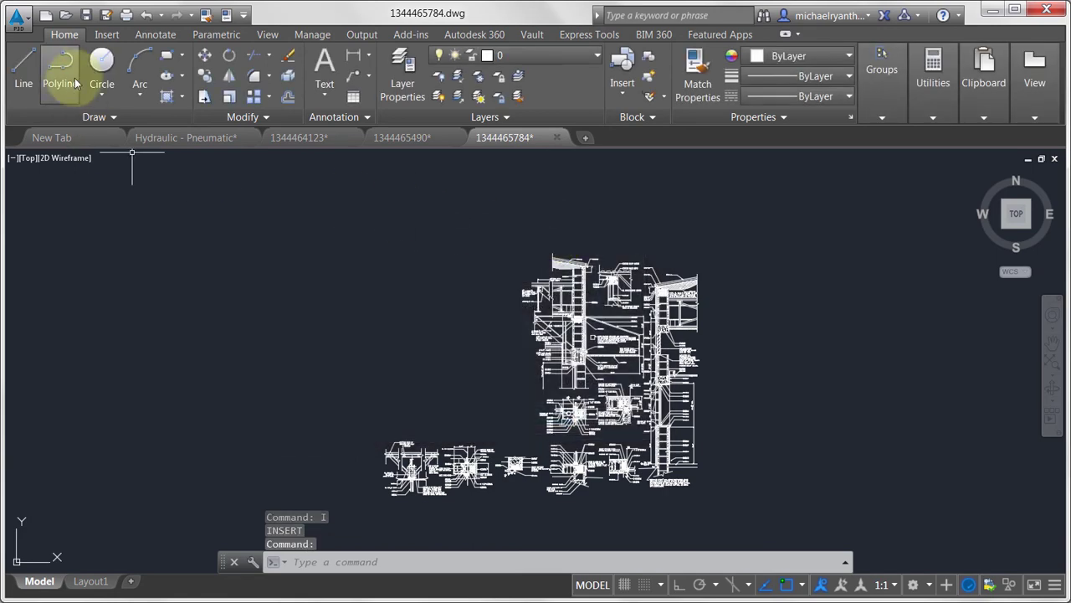
Step: Open the full block Insert dialog from the Insert tab and browse for a drawing
left_click(106, 34)
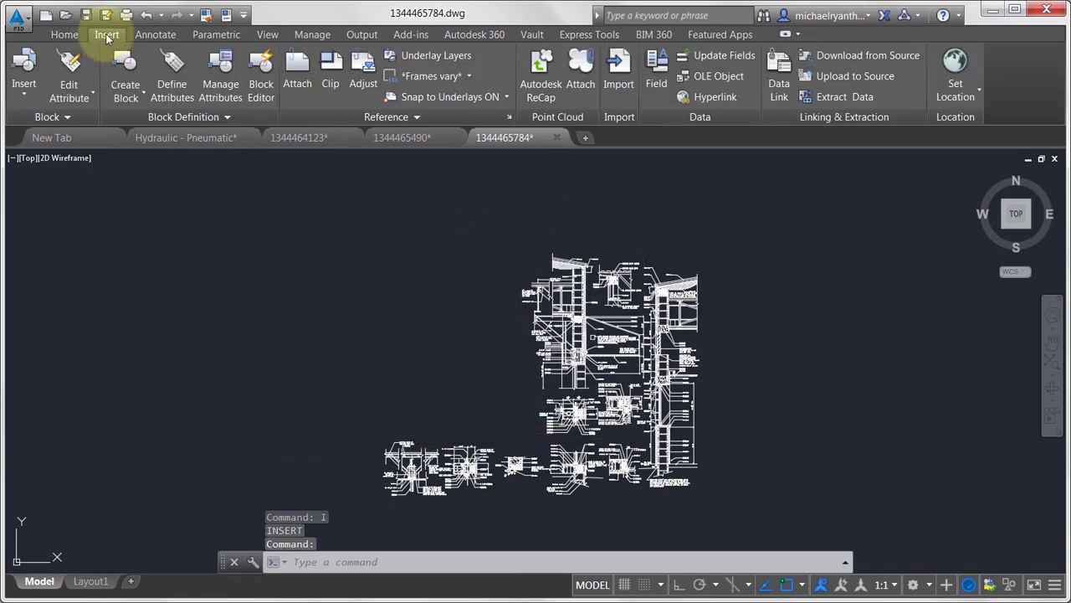
left_click(25, 68)
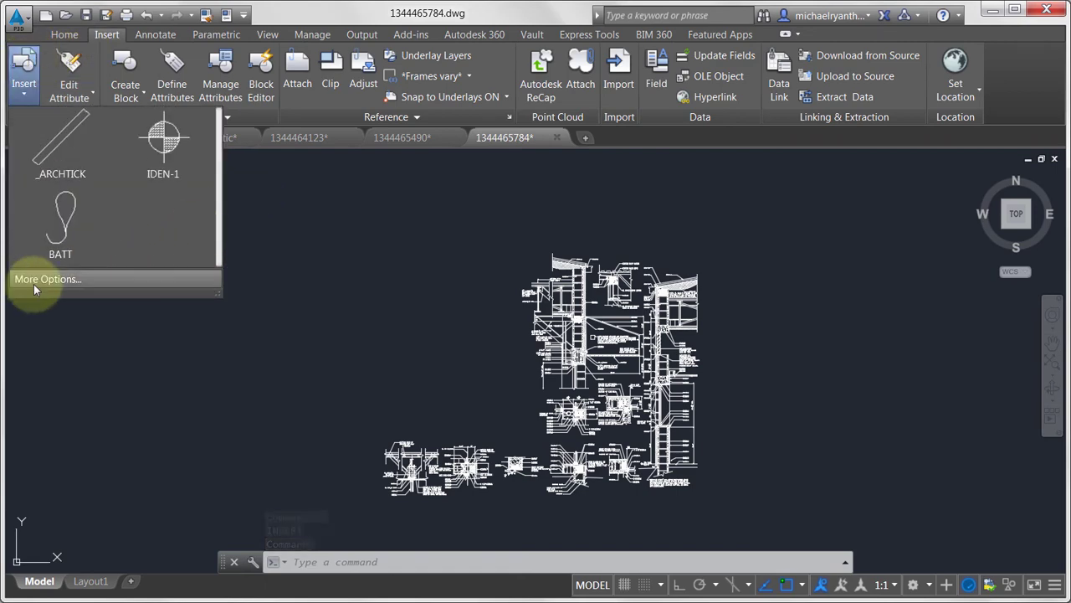
left_click(34, 285)
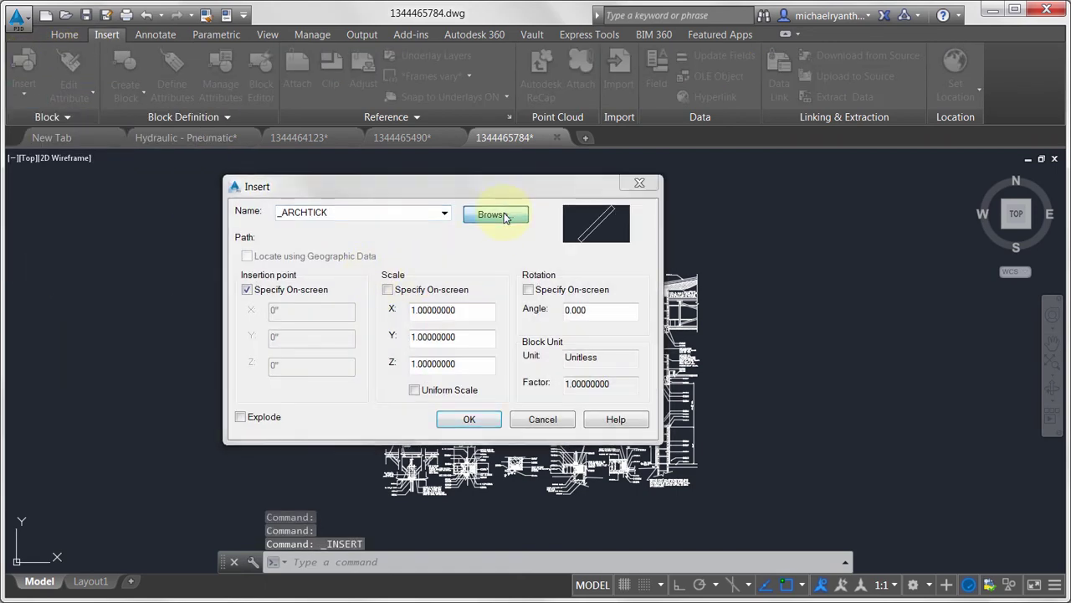
left_click(495, 215)
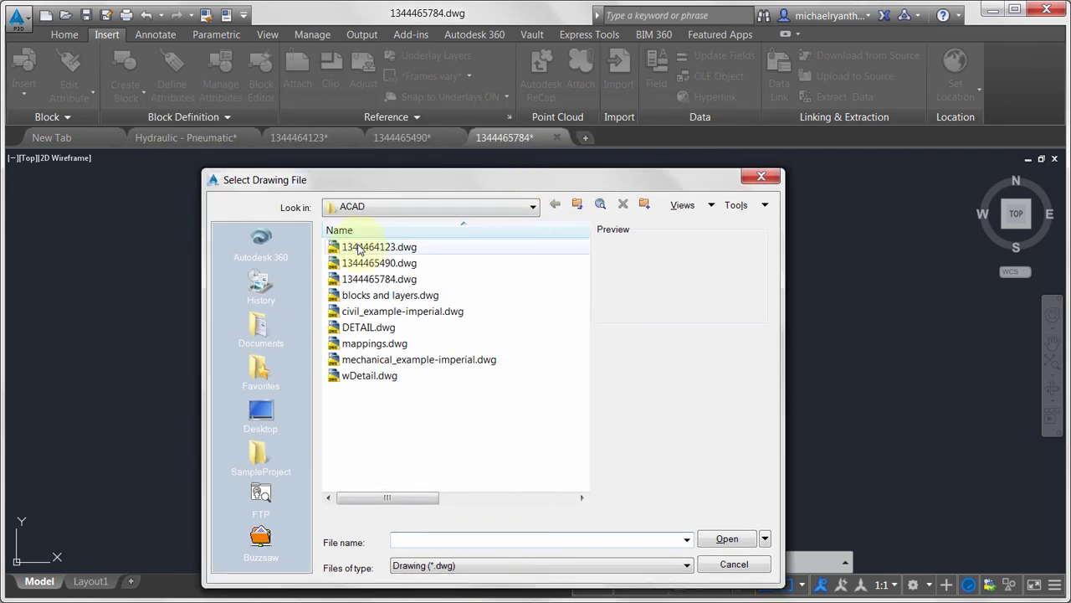
Step: Preview the ACAD drawings, pick 1344464123.dwg and confirm its insertion in Inches
left_click(358, 248)
left_click(363, 267)
left_click(365, 283)
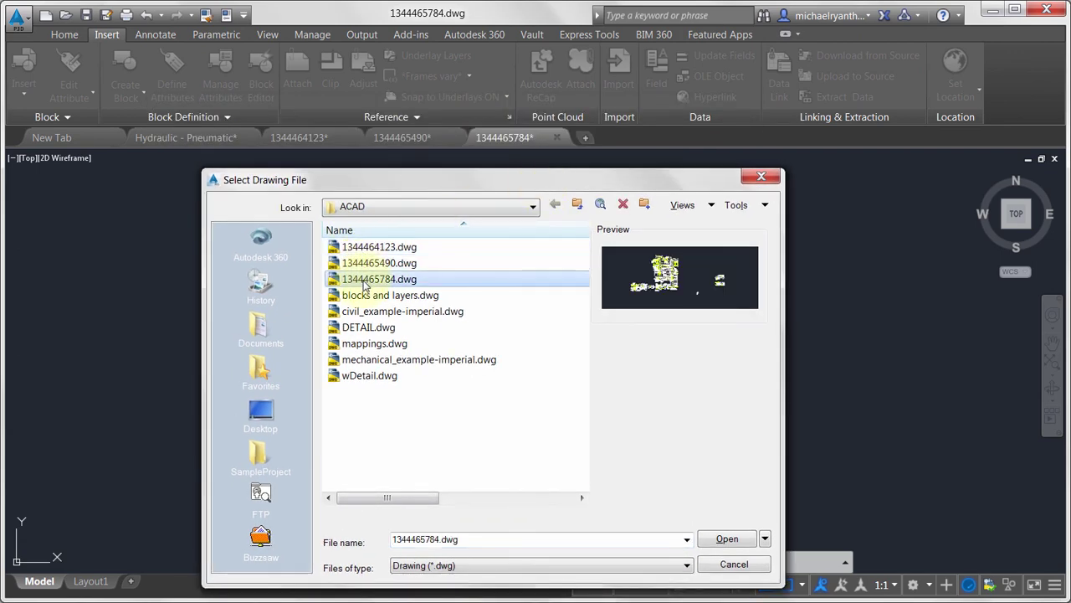
left_click(371, 249)
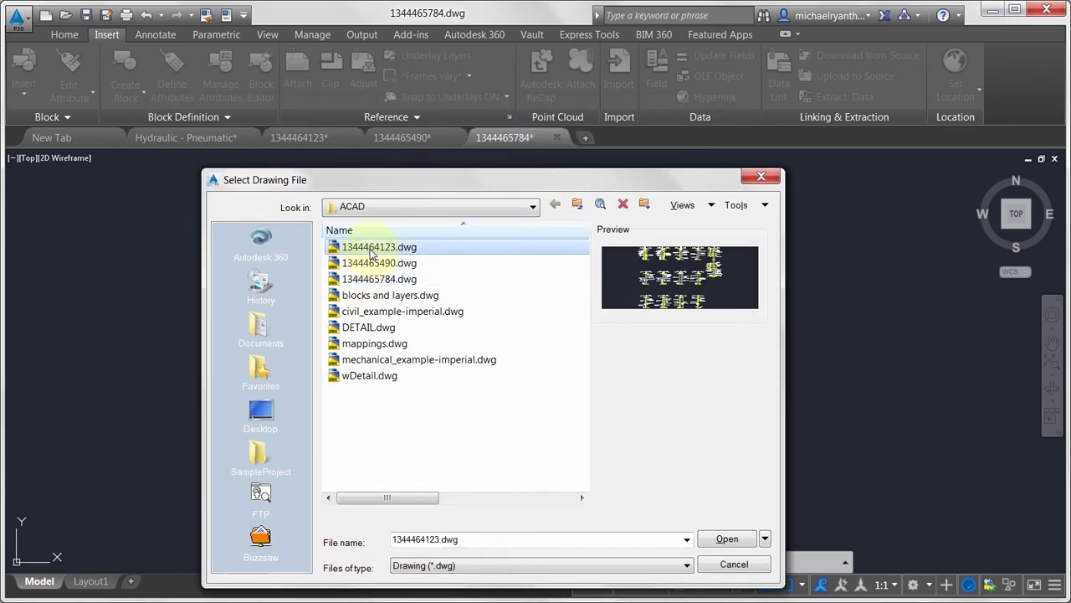
left_click(725, 541)
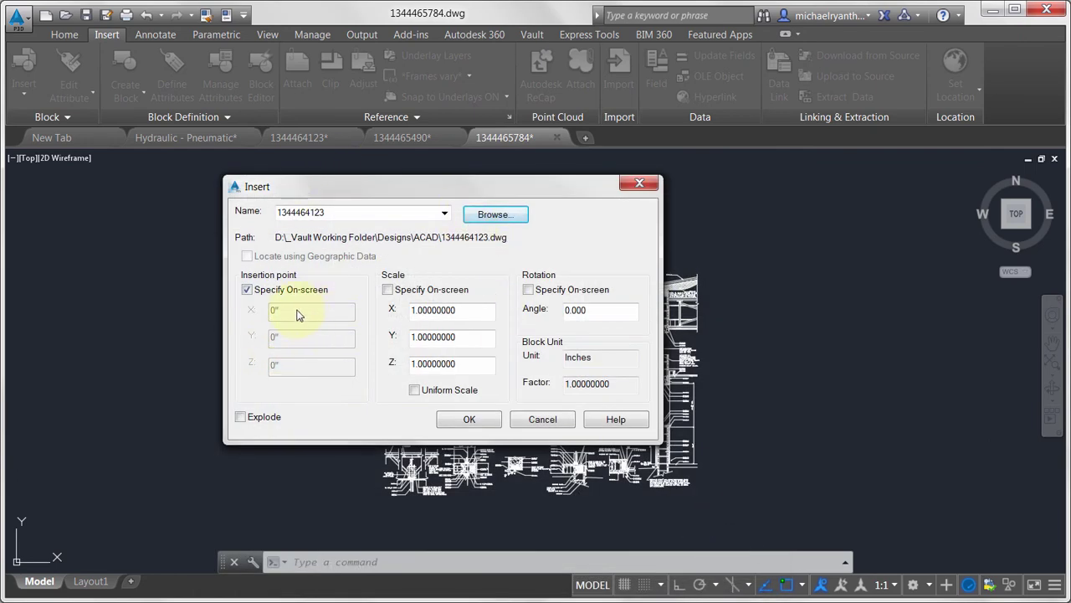
left_click(465, 420)
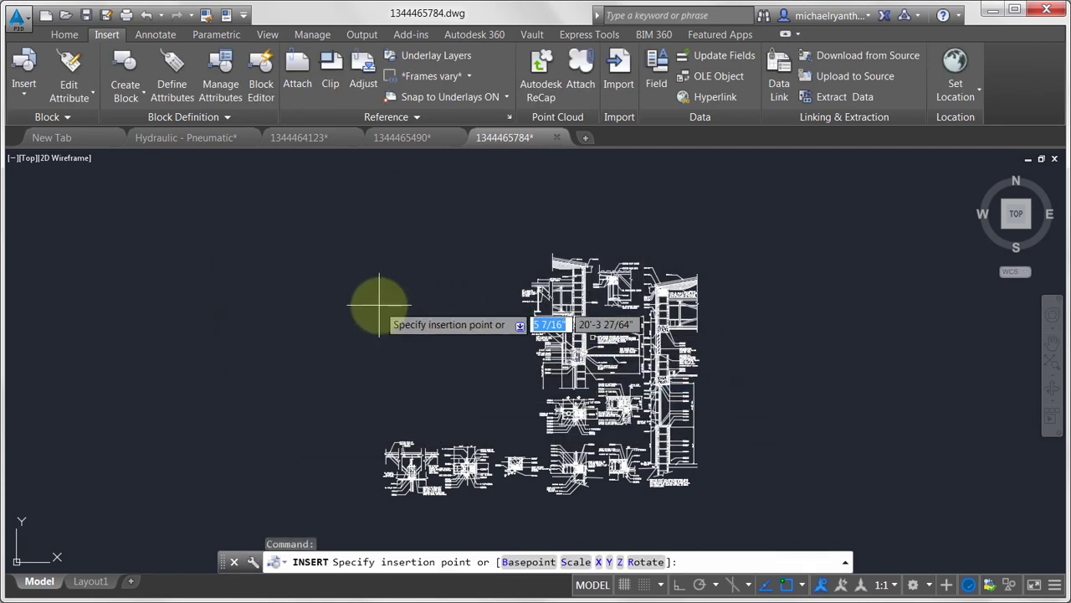
Step: Cancel placing the block and check that layer 0 stays current
key("Escape")
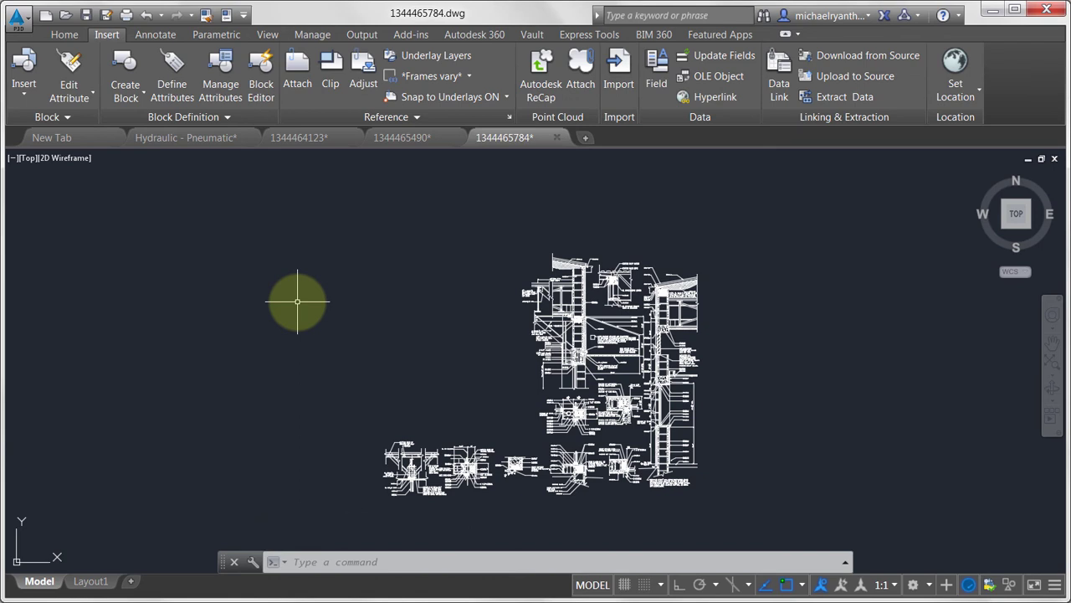
left_click(65, 34)
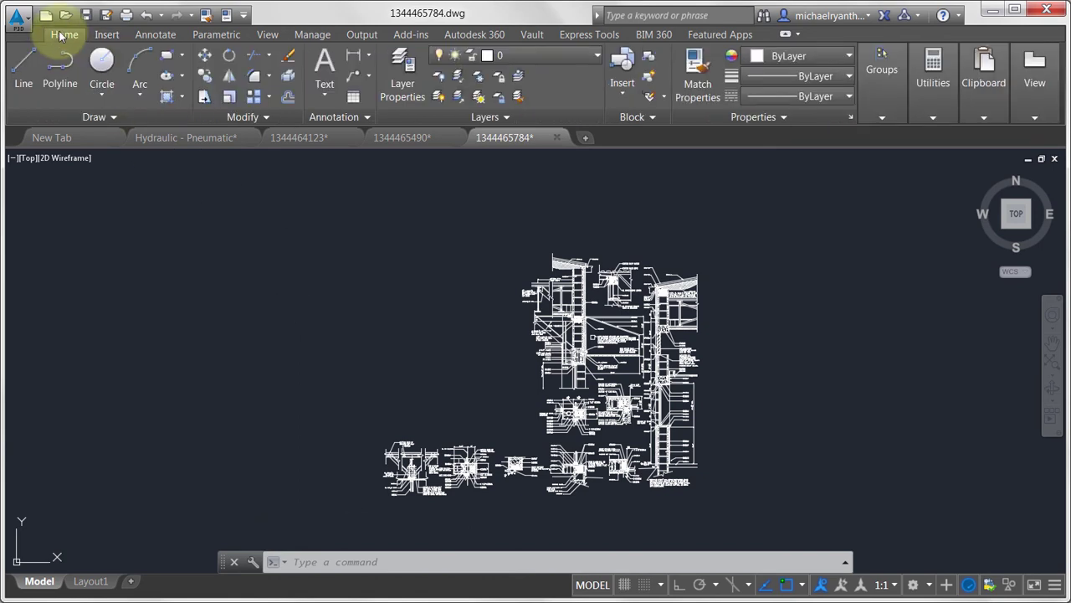
left_click(556, 57)
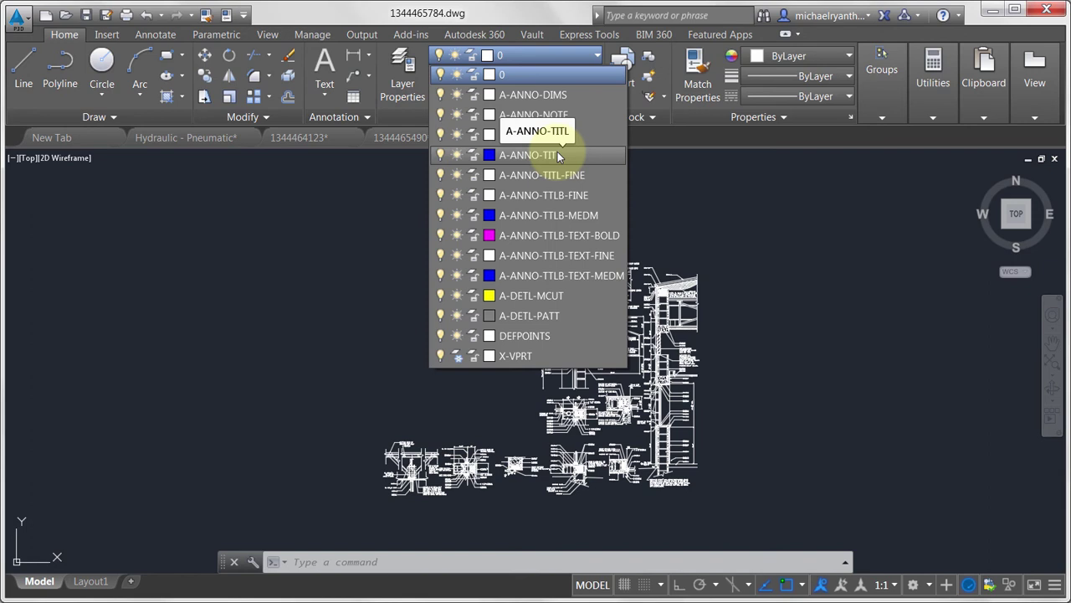
left_click(342, 297)
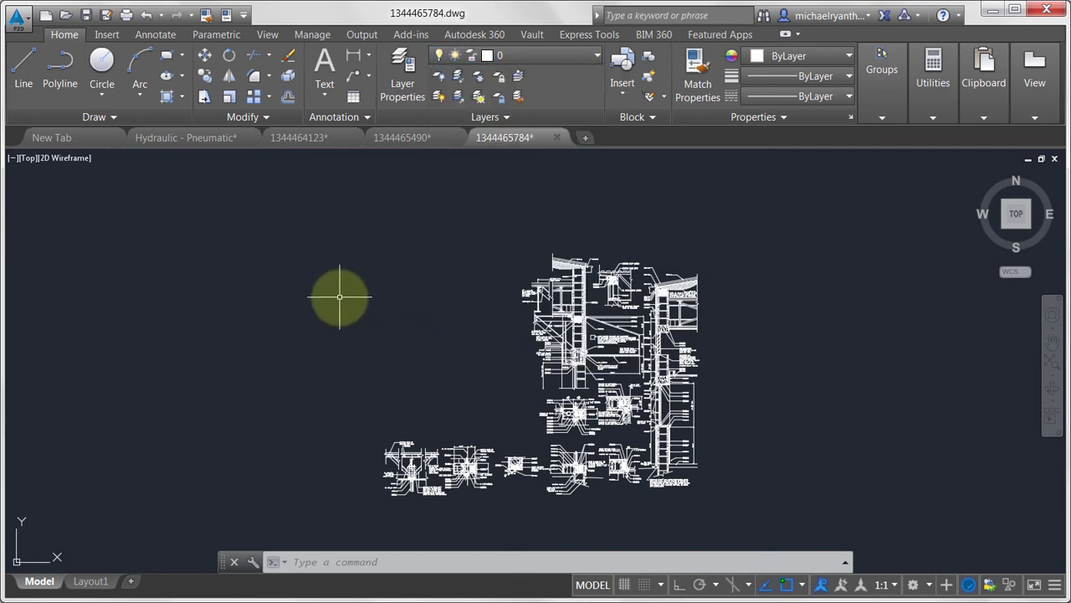
Step: Reopen the Insert dialog with I and view the drawing's block name list
type("i")
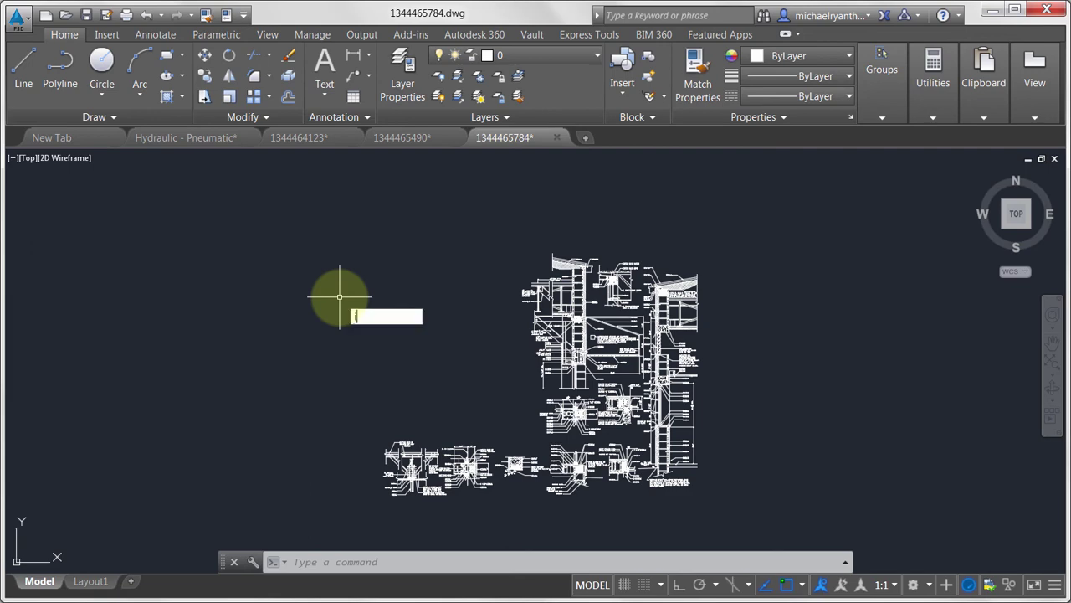
key("Return")
left_click(443, 214)
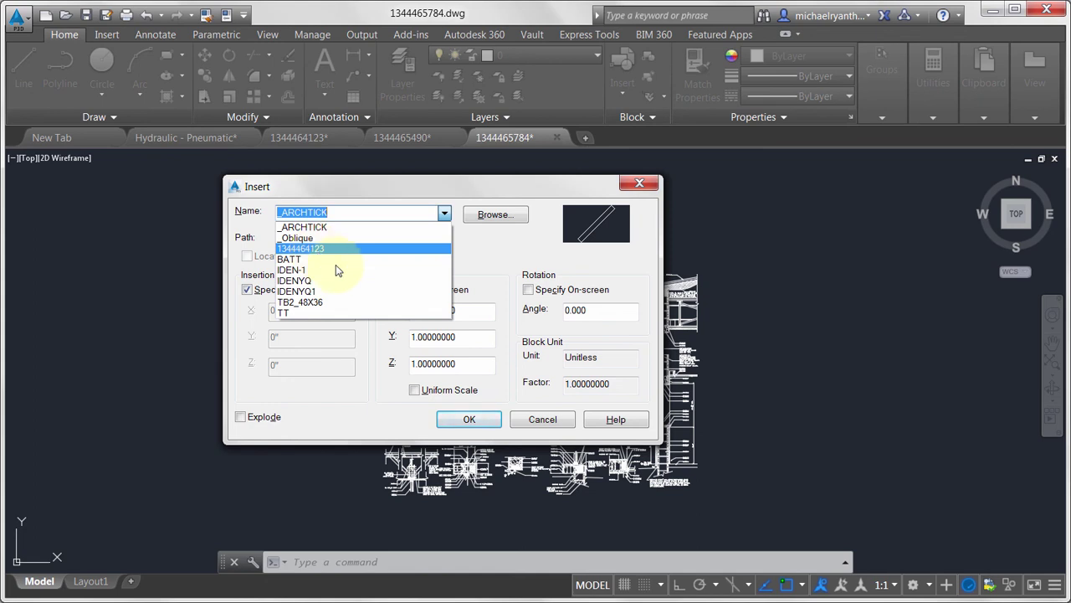
Step: Dismiss the block name list and cancel the Insert dialog
left_click(550, 421)
left_click(550, 421)
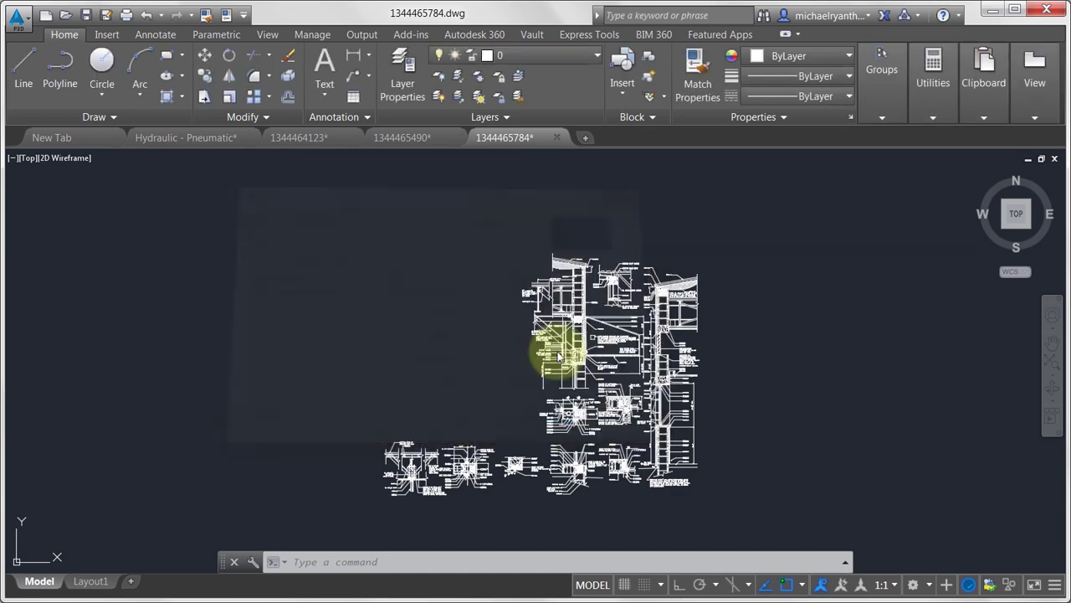